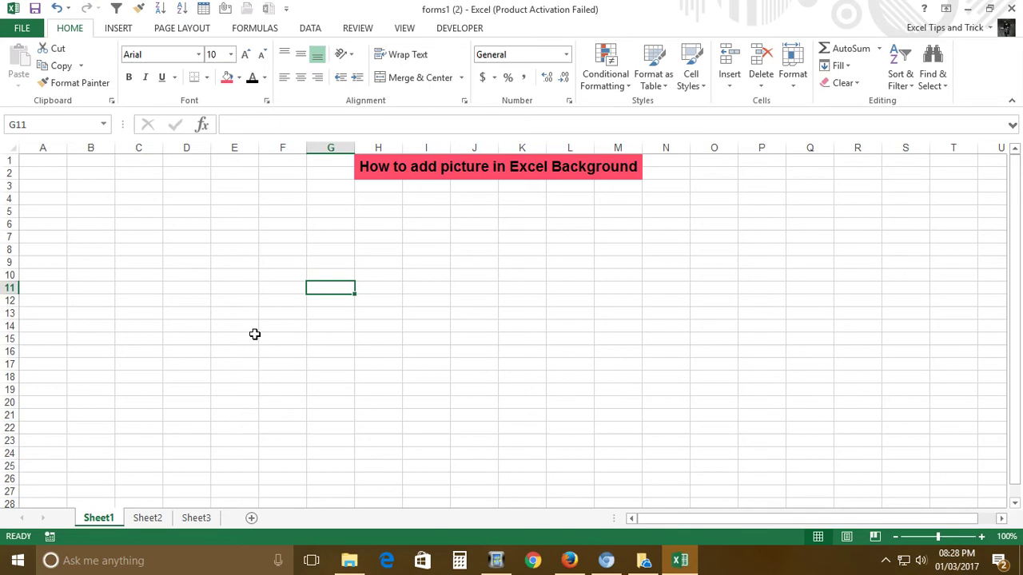
Select a few cells on the empty worksheet.
{"action": "left_click", "coordinate": [171, 263]}
{"action": "left_click", "coordinate": [284, 301]}
{"action": "left_click", "coordinate": [377, 325]}
{"action": "left_click", "coordinate": [524, 380]}
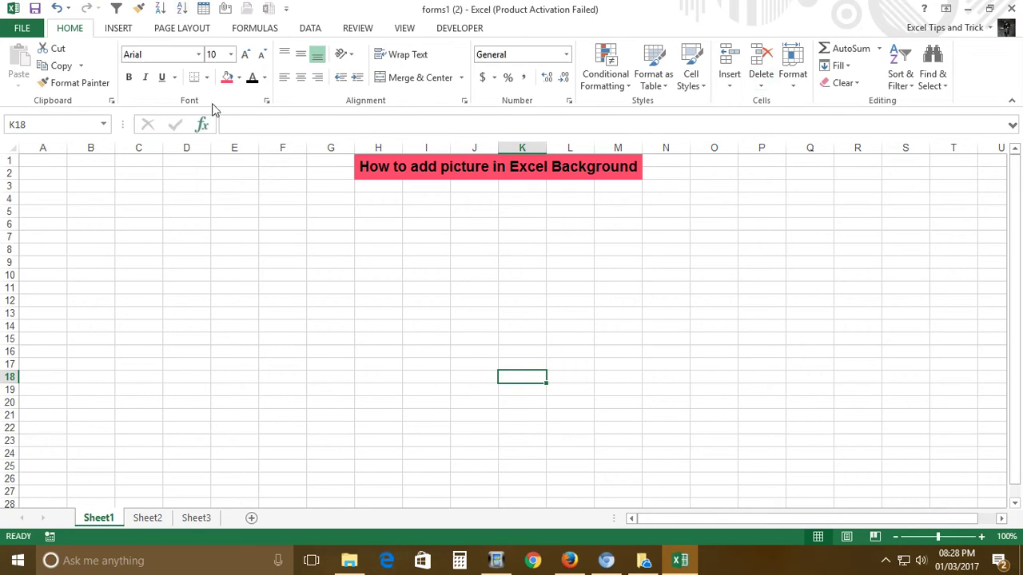
Set the 'images' picture from Documents as the tiled sheet background.
{"action": "left_click", "coordinate": [206, 29]}
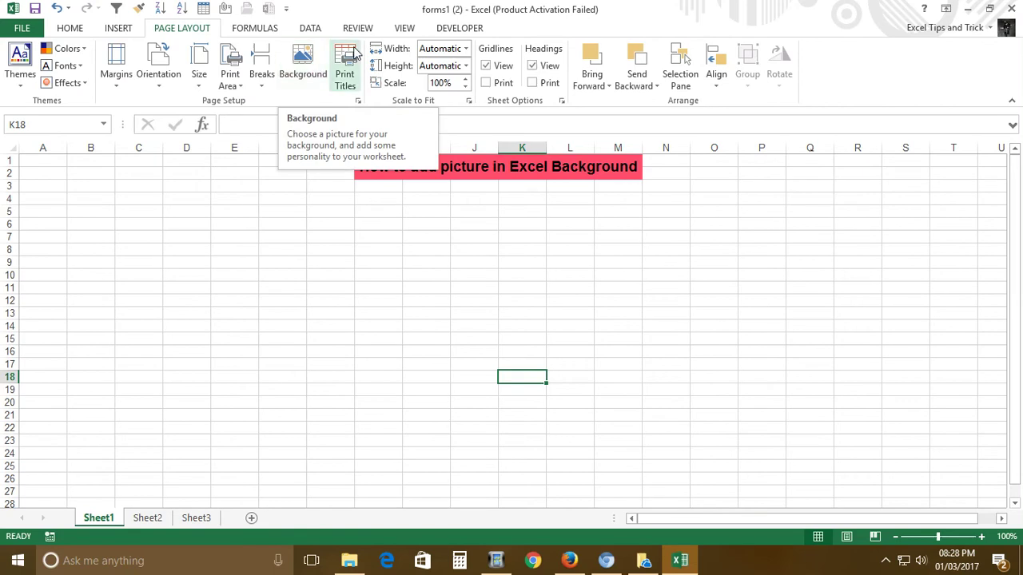
{"action": "left_click", "coordinate": [303, 64]}
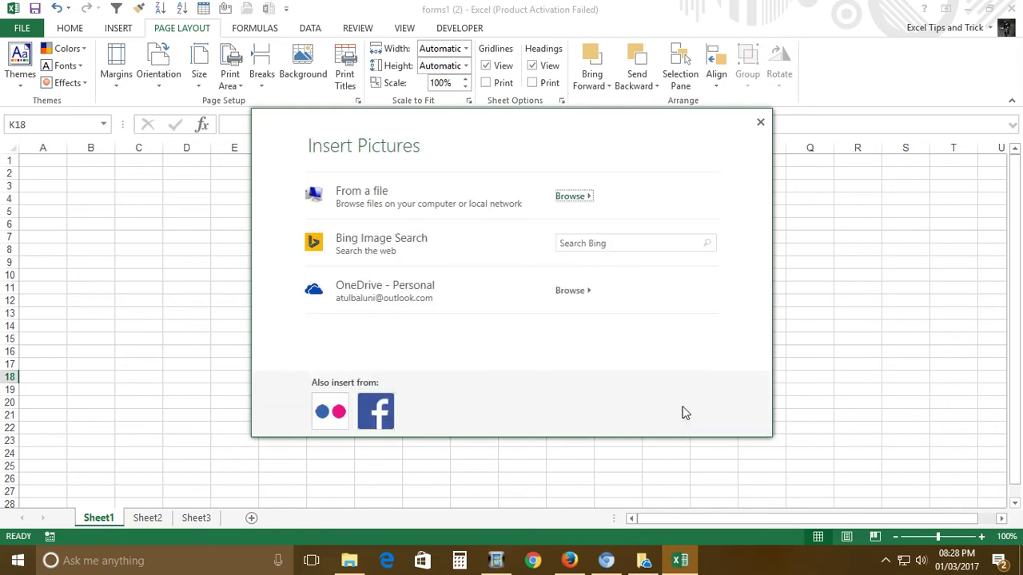
{"action": "left_click", "coordinate": [583, 202]}
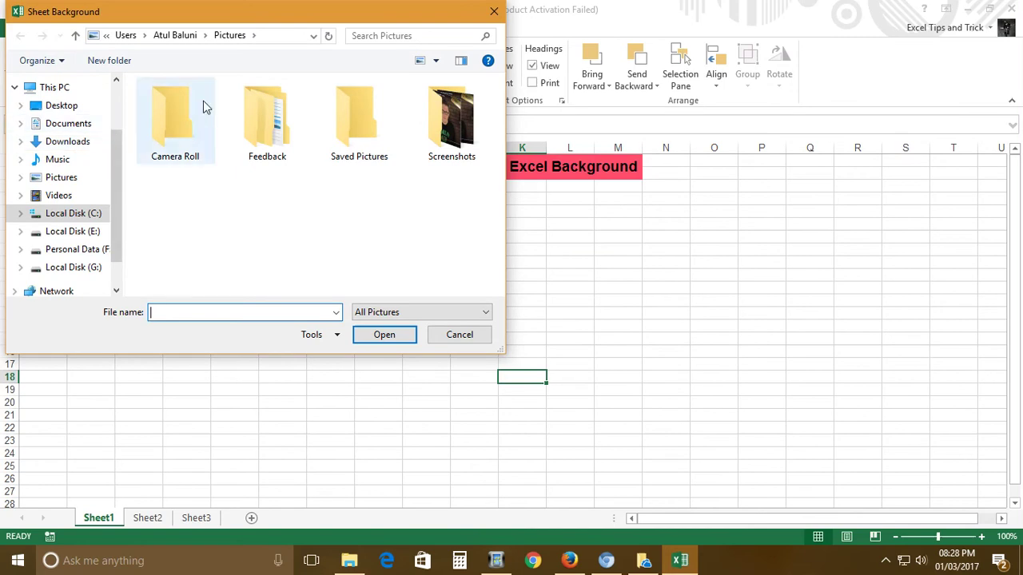
{"action": "left_click", "coordinate": [71, 126]}
{"action": "left_click", "coordinate": [166, 213]}
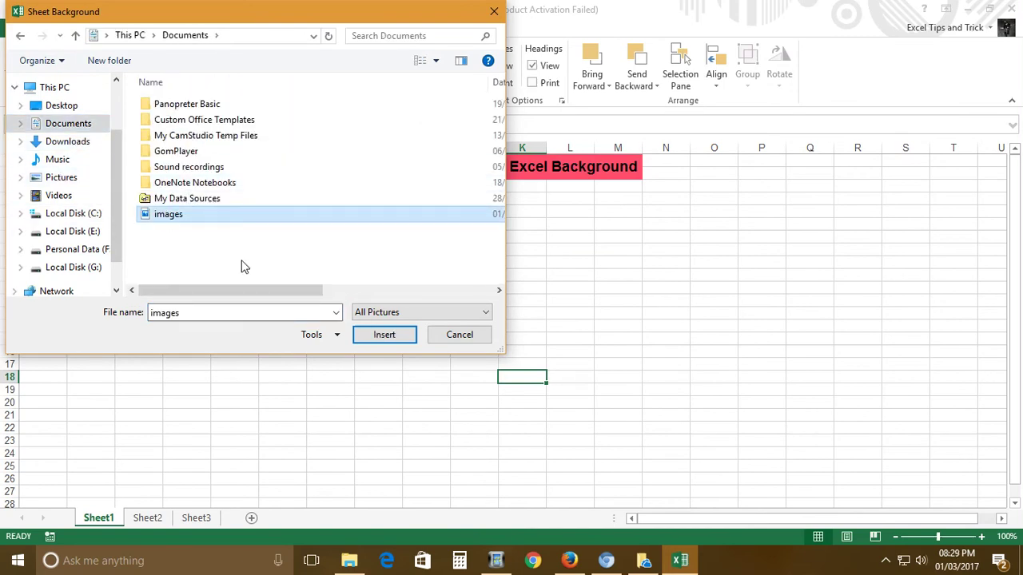
{"action": "left_click", "coordinate": [384, 336]}
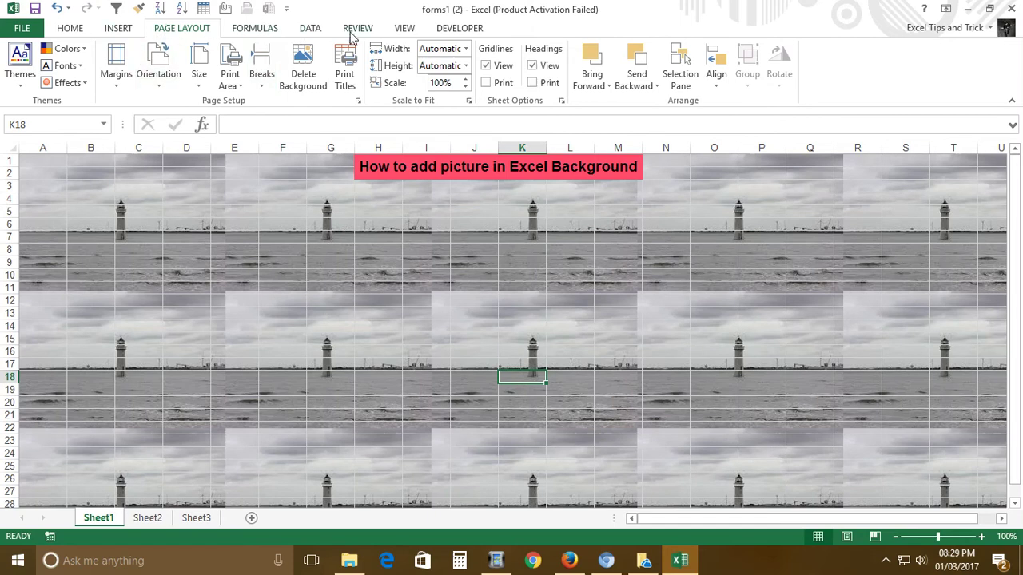
Hide the gridlines and type sample text (dfasdf, dsf, sd, s, fasd) into several cells.
{"action": "left_click", "coordinate": [407, 30]}
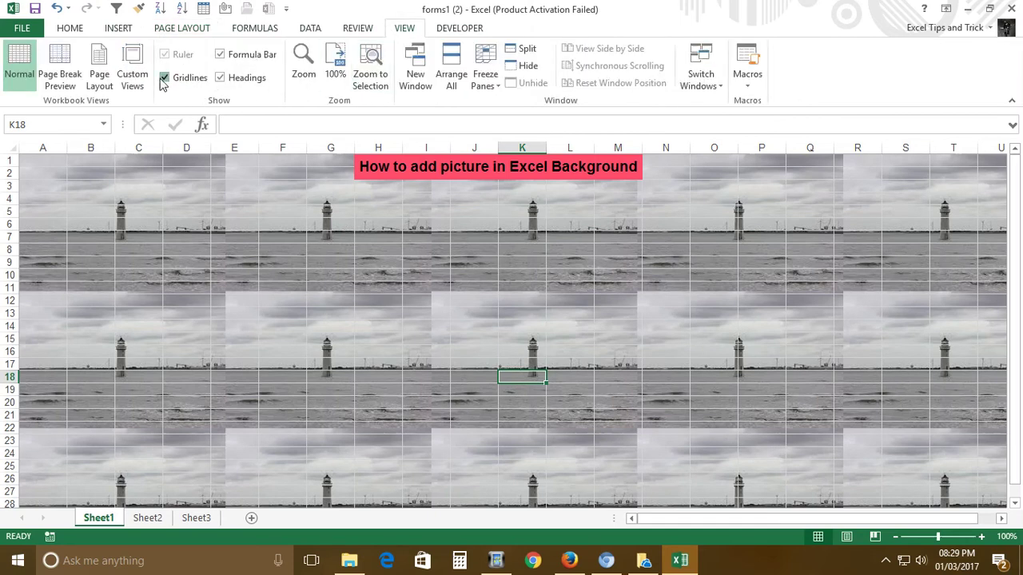
{"action": "left_click", "coordinate": [164, 77]}
{"action": "left_click", "coordinate": [100, 174]}
{"action": "type", "text": "dfasdf"}
{"action": "left_click", "coordinate": [227, 211]}
{"action": "type", "text": "dsf"}
{"action": "left_click", "coordinate": [201, 264]}
{"action": "type", "text": "sd"}
{"action": "left_click", "coordinate": [236, 274]}
{"action": "type", "text": "s"}
{"action": "left_click", "coordinate": [325, 377]}
{"action": "type", "text": "fasd"}
Select the block of sample text, delete it, then undo the deletion.
{"action": "left_click", "coordinate": [438, 295]}
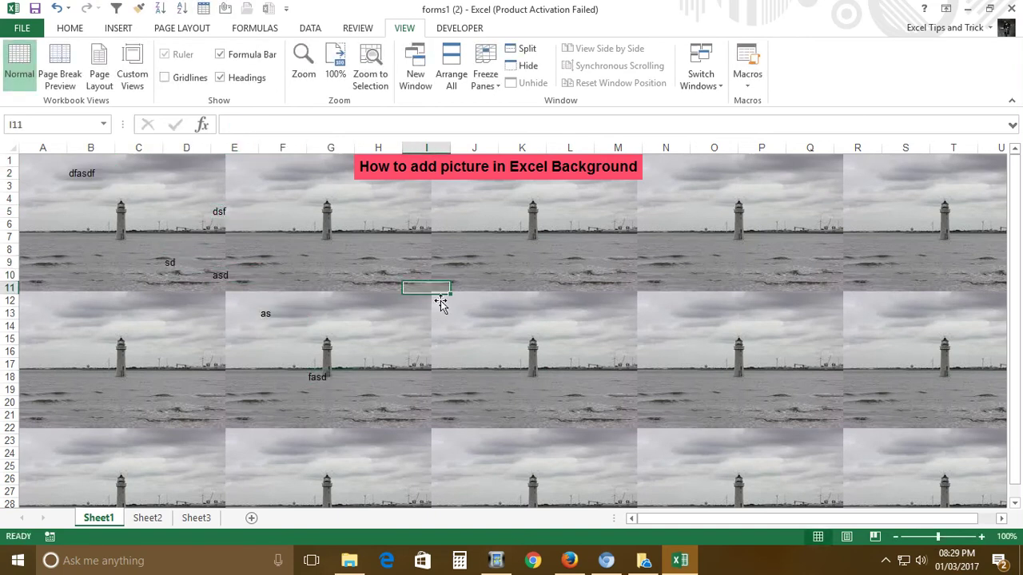
{"action": "left_click_drag", "start_coordinate": [50, 173], "coordinate": [635, 238]}
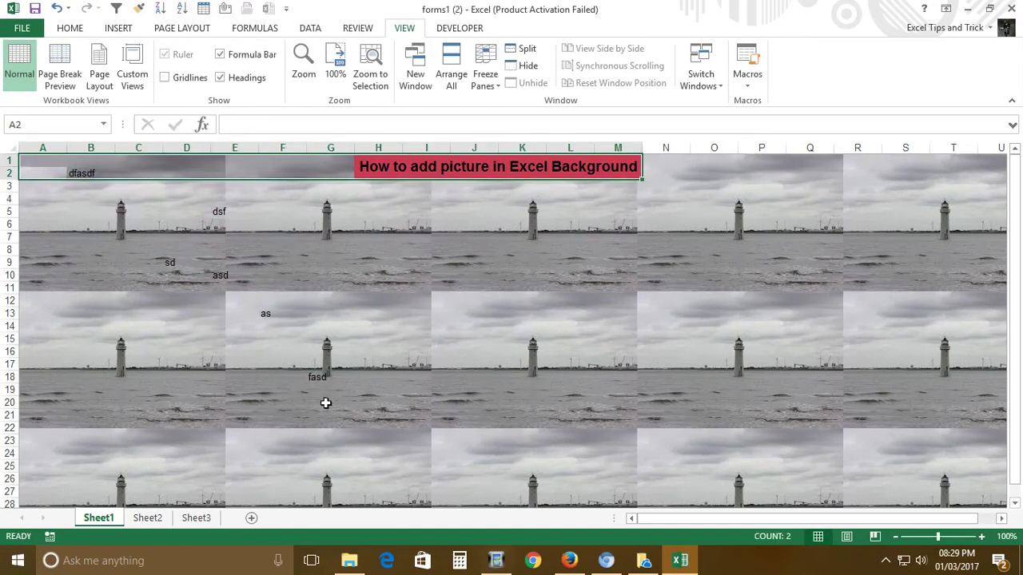
{"action": "left_click", "coordinate": [280, 363]}
{"action": "left_click_drag", "start_coordinate": [91, 165], "coordinate": [353, 433]}
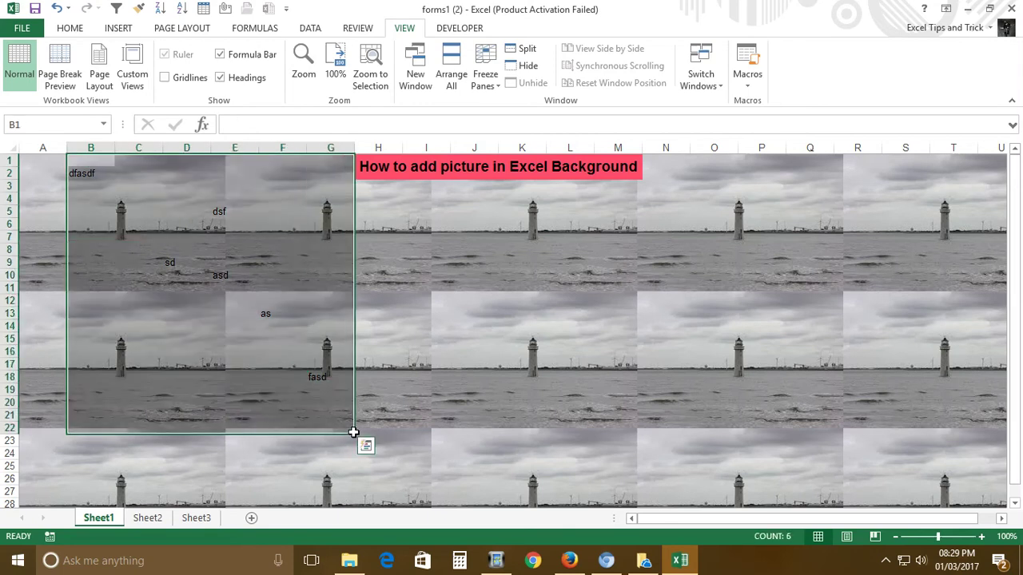
{"action": "key", "text": "Delete"}
{"action": "key", "text": "ctrl+z"}
{"action": "key", "text": "ctrl+z"}
{"action": "key", "text": "ctrl+z"}
{"action": "key", "text": "ctrl+z"}
{"action": "key", "text": "ctrl+z"}
{"action": "key", "text": "ctrl+z"}
{"action": "key", "text": "ctrl+z"}
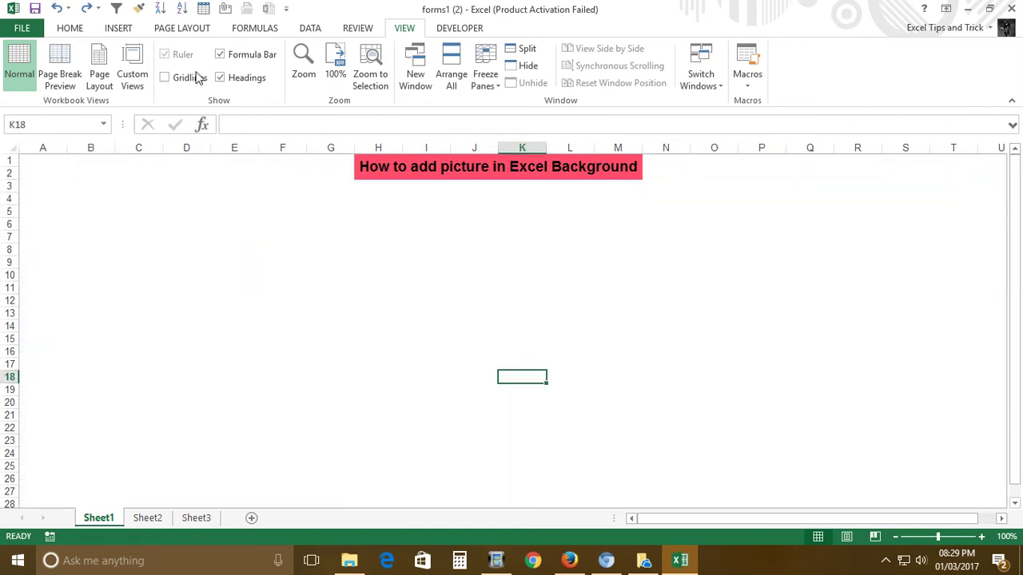
Apply the pink Spring flowers illustration from Bing Image Search as the sheet background.
{"action": "left_click", "coordinate": [192, 36]}
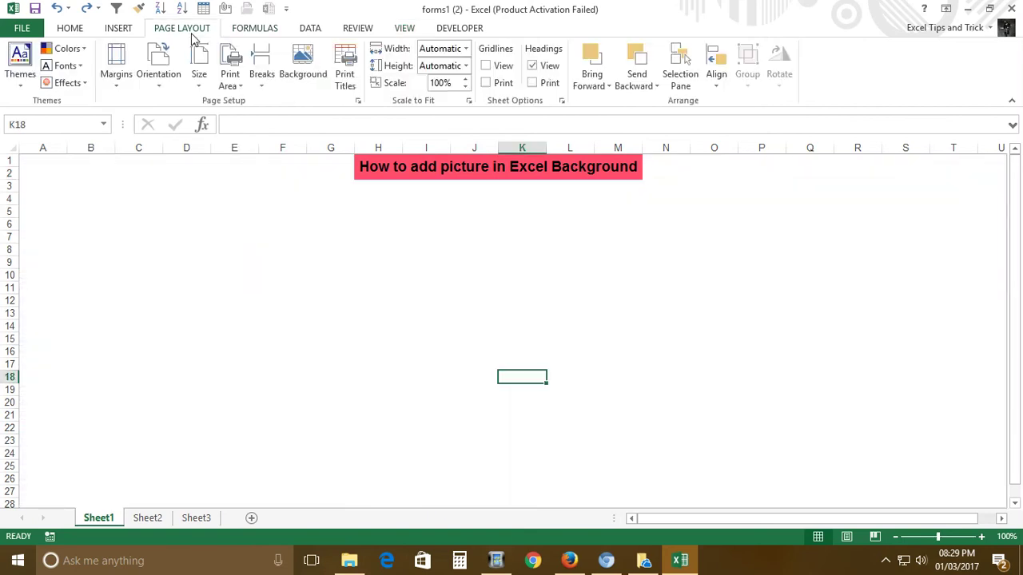
{"action": "left_click", "coordinate": [319, 73]}
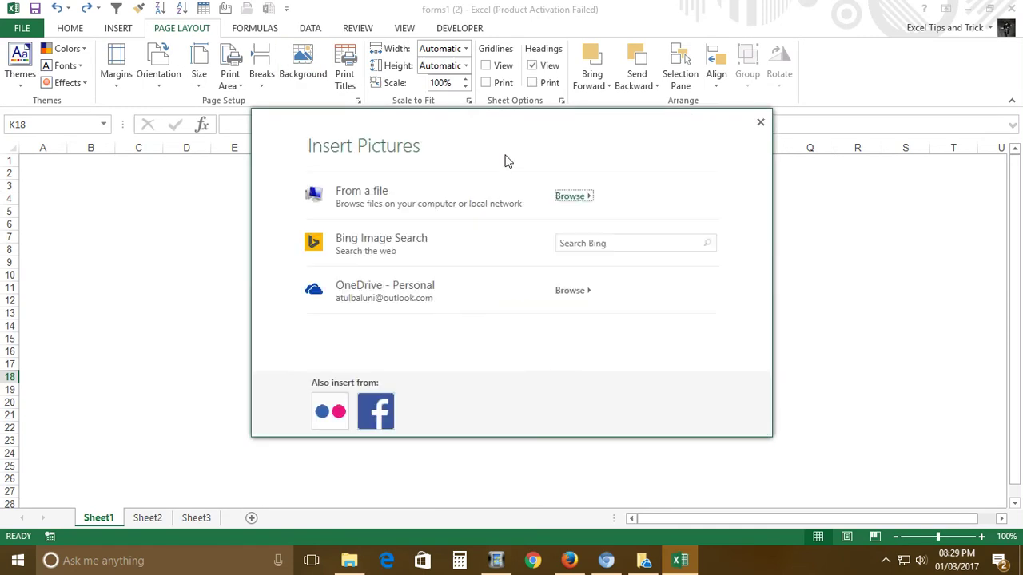
{"action": "left_click", "coordinate": [407, 239]}
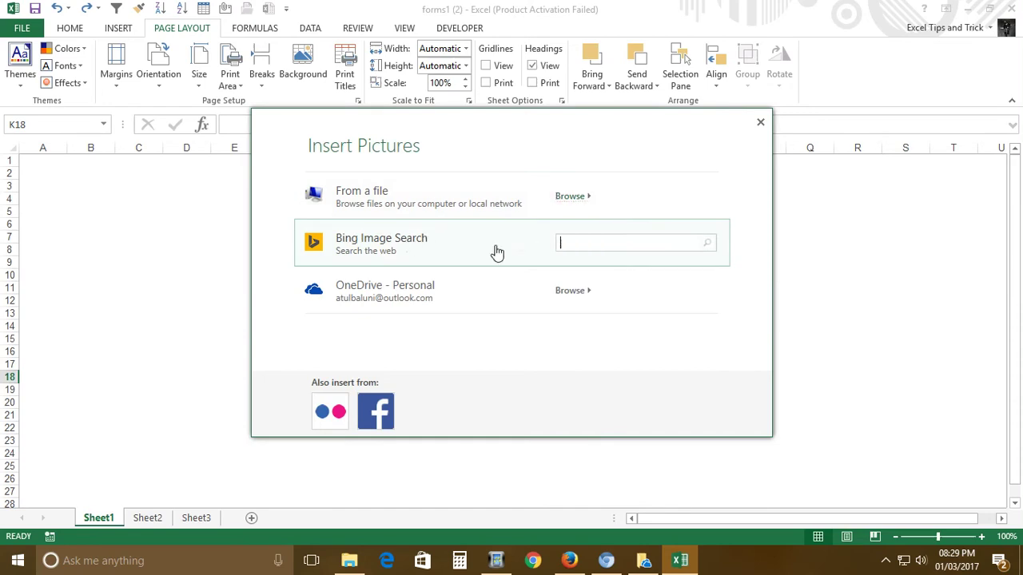
{"action": "left_click", "coordinate": [708, 242]}
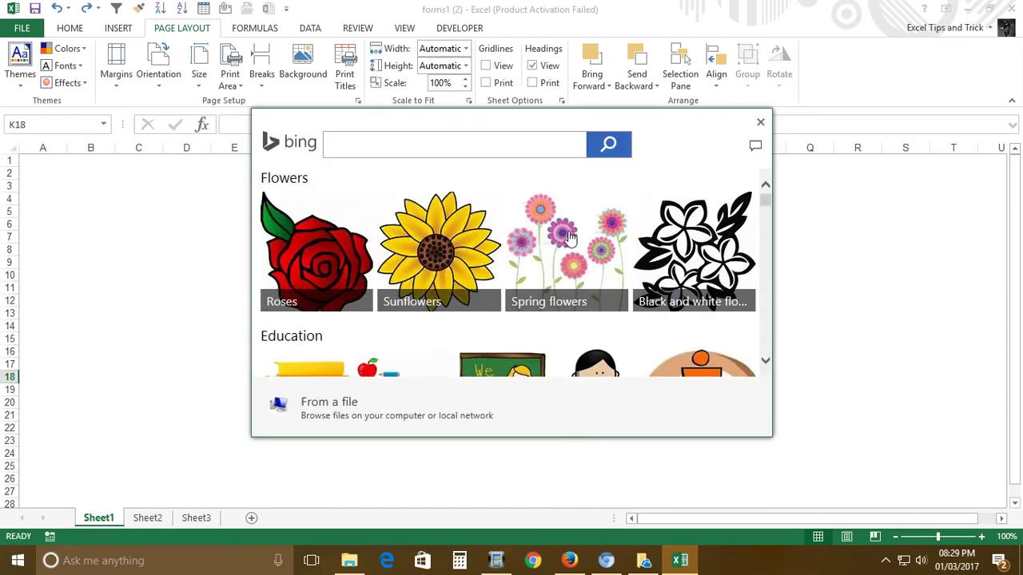
{"action": "left_click", "coordinate": [531, 230]}
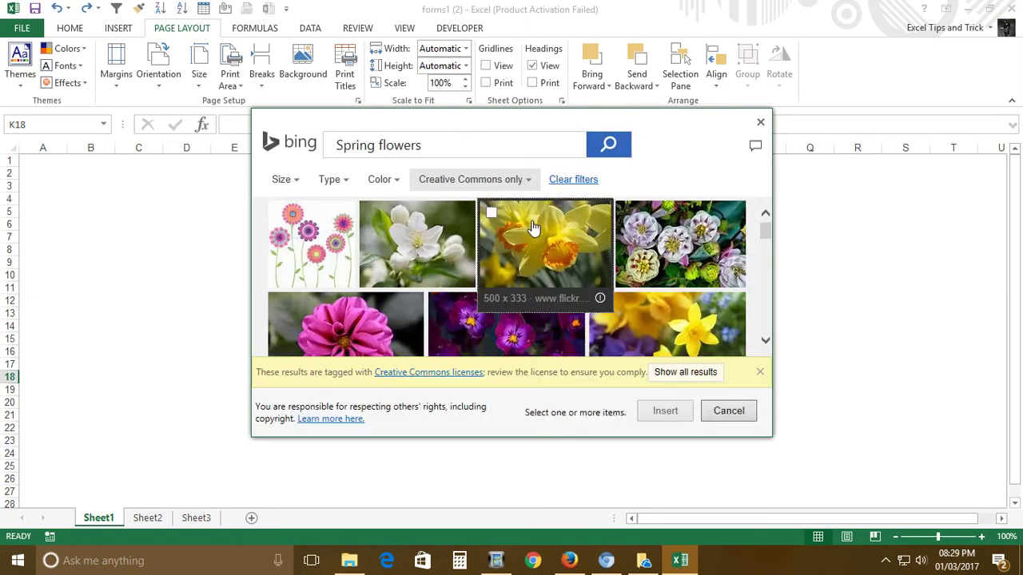
{"action": "left_click", "coordinate": [348, 220]}
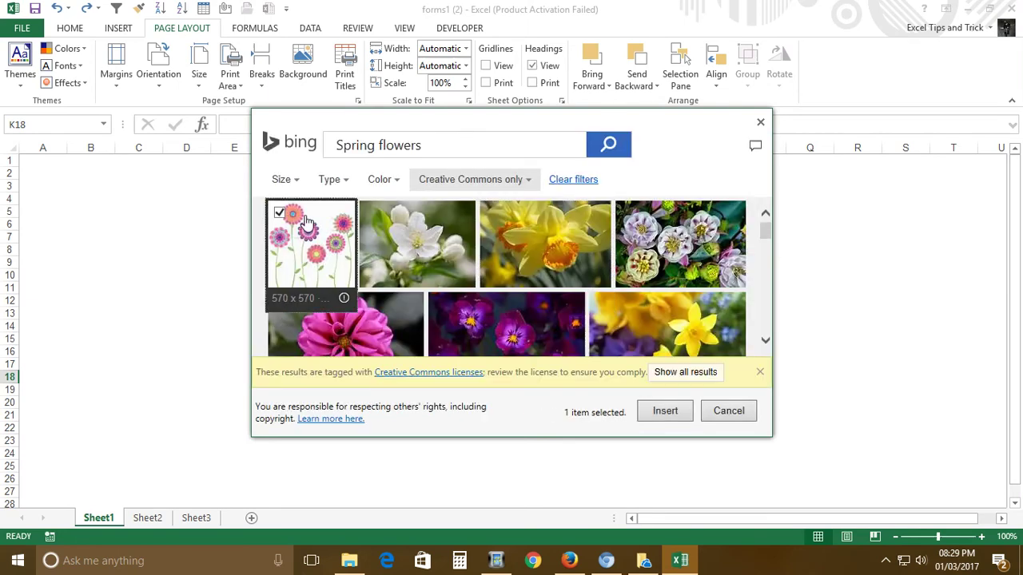
{"action": "left_click", "coordinate": [681, 415]}
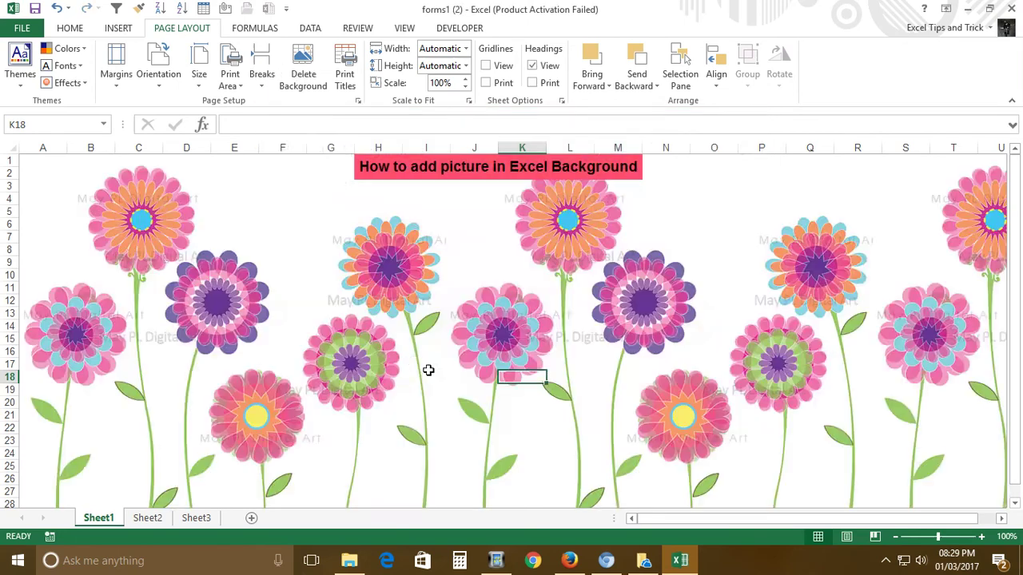
Enter 'hello' in A8 and 'how' in B8.
{"action": "left_click", "coordinate": [383, 369]}
{"action": "scroll", "coordinate": [382, 369], "scroll_direction": "down", "scroll_amount": 6}
{"action": "scroll", "coordinate": [383, 369], "scroll_direction": "down", "scroll_amount": 5}
{"action": "scroll", "coordinate": [382, 369], "scroll_direction": "up", "scroll_amount": 11}
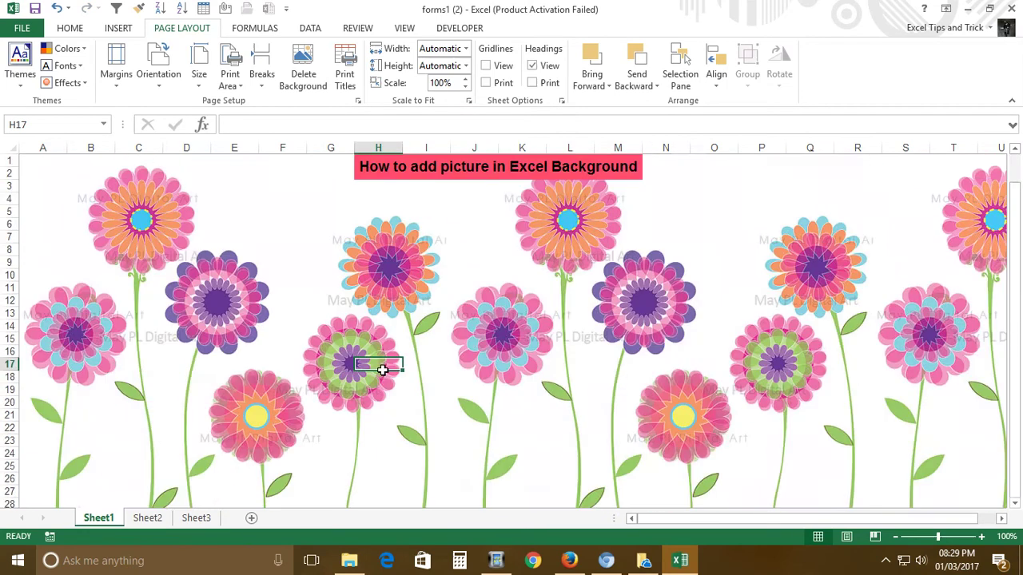
{"action": "left_click", "coordinate": [90, 250]}
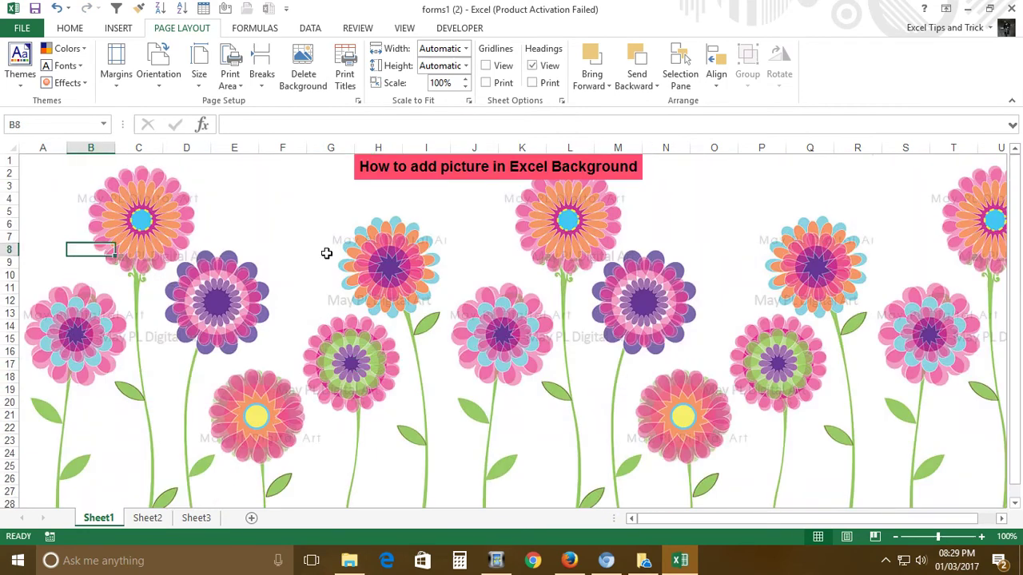
{"action": "key", "text": "Left"}
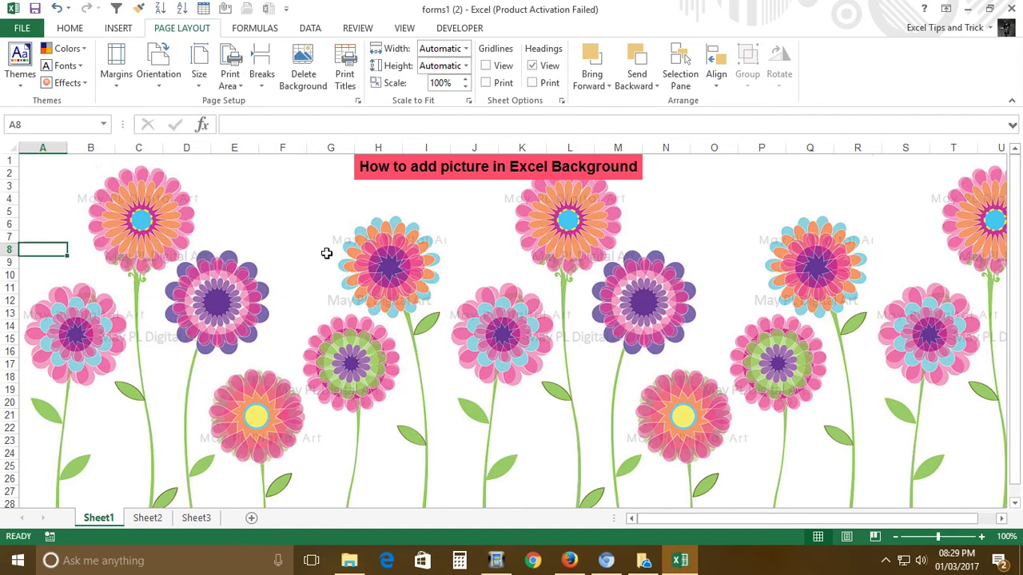
{"action": "type", "text": "hello"}
{"action": "key", "text": "Tab"}
{"action": "type", "text": "how"}
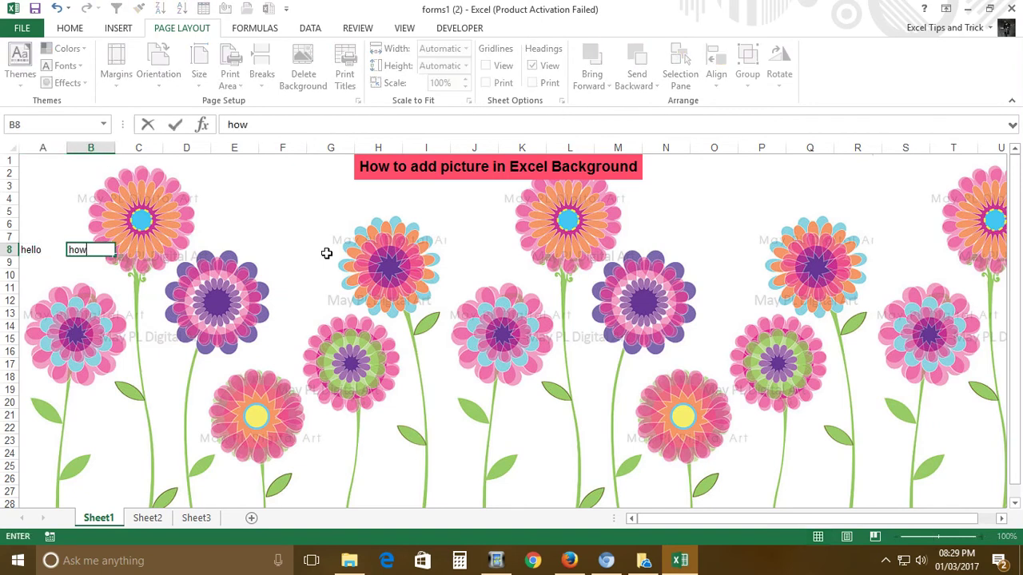
{"action": "key", "text": "Tab"}
Enter 'you', 'lets' and 'check this' in C8, D8 and E8.
{"action": "type", "text": "you"}
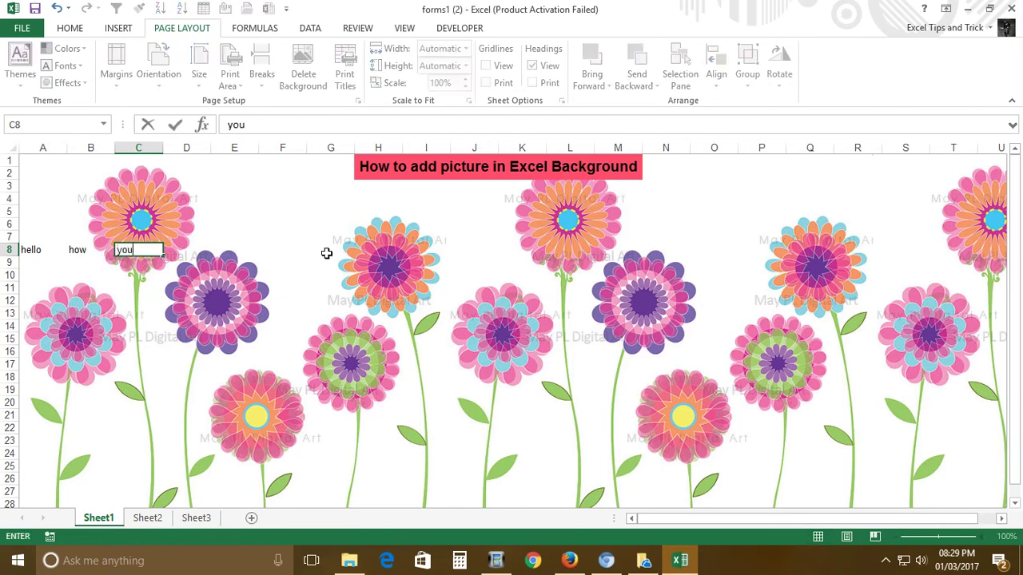
{"action": "key", "text": "Tab"}
{"action": "type", "text": "lets"}
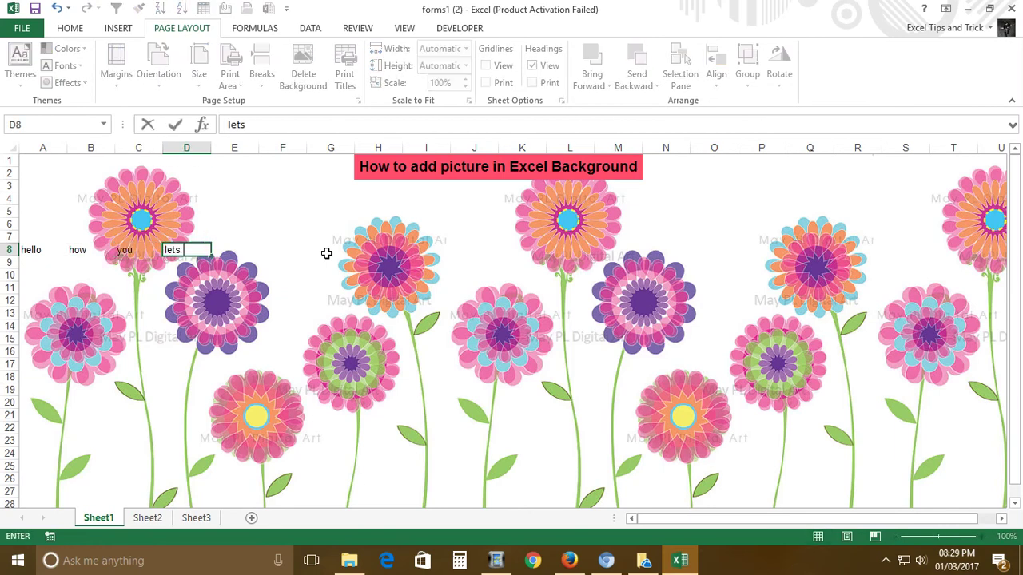
{"action": "key", "text": "Tab"}
{"action": "type", "text": "check this"}
{"action": "key", "text": "Tab"}
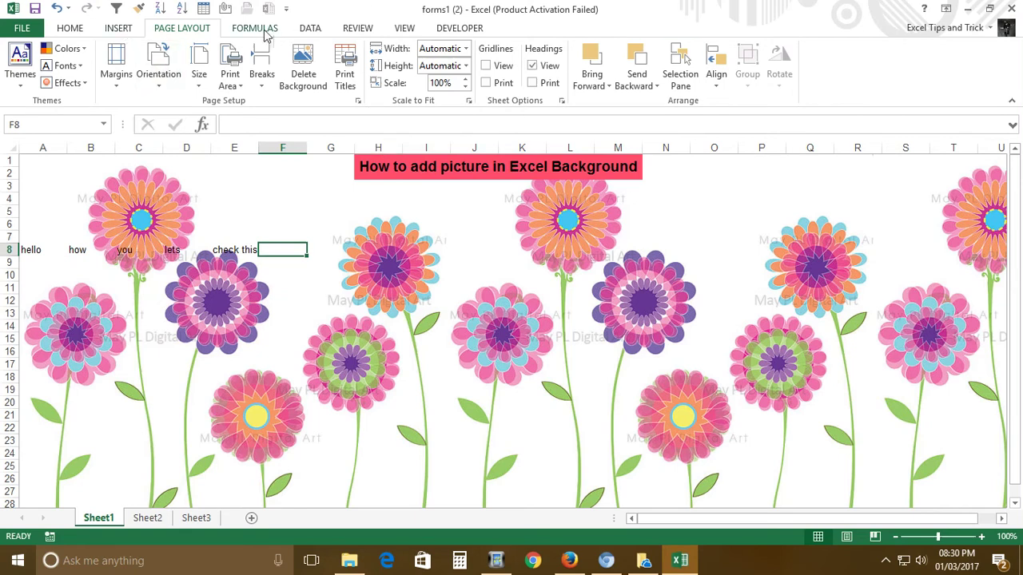
Delete the flower background and browse Bing's online image categories for a new one.
{"action": "left_click", "coordinate": [300, 69]}
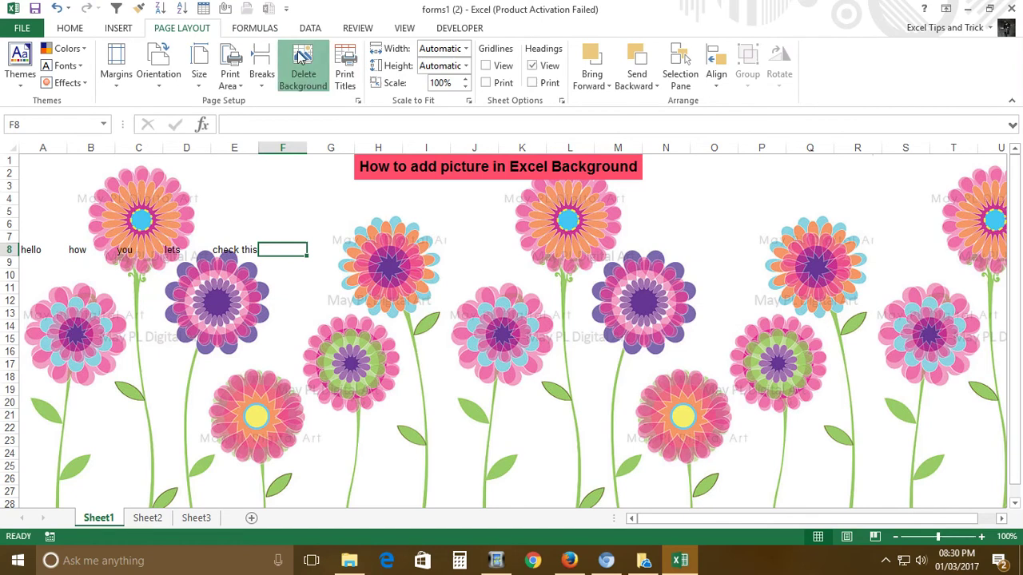
{"action": "left_click", "coordinate": [301, 64]}
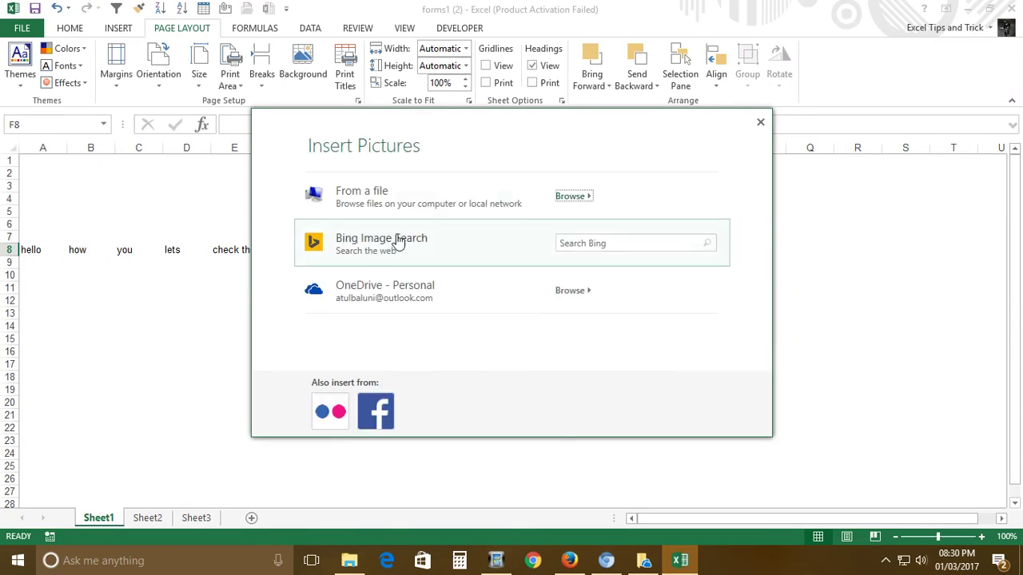
{"action": "left_click", "coordinate": [405, 243]}
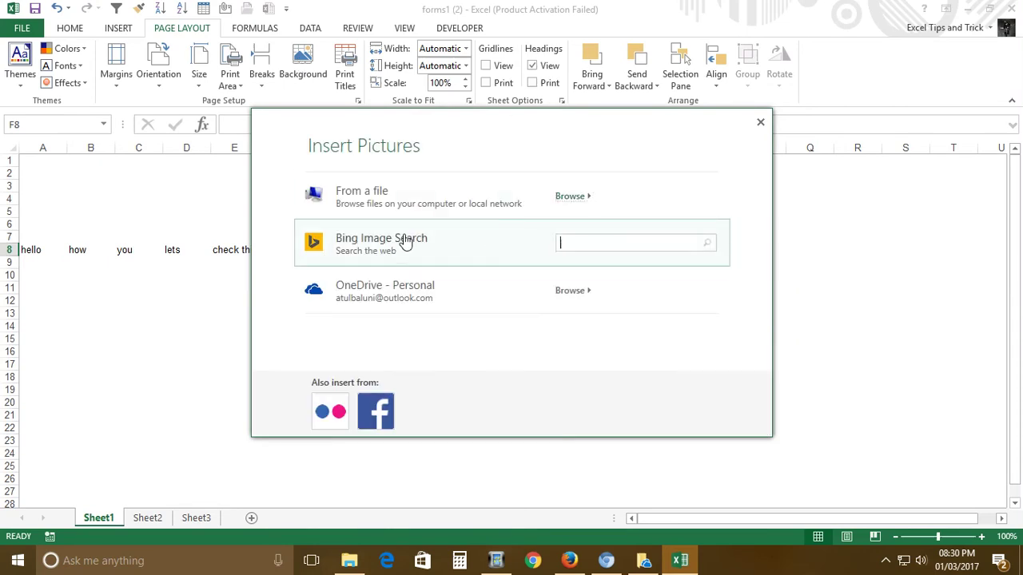
{"action": "scroll", "coordinate": [599, 279], "scroll_direction": "down", "scroll_amount": 2}
{"action": "scroll", "coordinate": [599, 280], "scroll_direction": "down", "scroll_amount": 3}
{"action": "scroll", "coordinate": [600, 280], "scroll_direction": "down", "scroll_amount": 2}
{"action": "scroll", "coordinate": [598, 281], "scroll_direction": "down", "scroll_amount": 2}
{"action": "scroll", "coordinate": [593, 278], "scroll_direction": "down", "scroll_amount": 1}
{"action": "scroll", "coordinate": [596, 280], "scroll_direction": "down", "scroll_amount": 2}
{"action": "scroll", "coordinate": [594, 279], "scroll_direction": "down", "scroll_amount": 2}
{"action": "scroll", "coordinate": [593, 279], "scroll_direction": "down", "scroll_amount": 2}
{"action": "scroll", "coordinate": [594, 279], "scroll_direction": "down", "scroll_amount": 2}
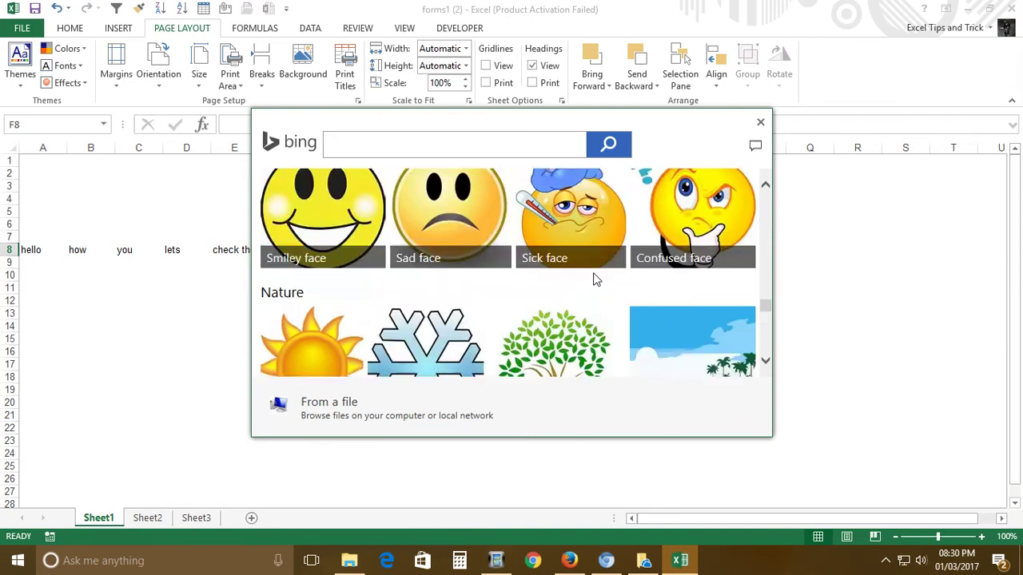
{"action": "scroll", "coordinate": [594, 278], "scroll_direction": "down", "scroll_amount": 2}
{"action": "scroll", "coordinate": [593, 279], "scroll_direction": "down", "scroll_amount": 2}
{"action": "scroll", "coordinate": [593, 279], "scroll_direction": "down", "scroll_amount": 2}
{"action": "scroll", "coordinate": [593, 279], "scroll_direction": "up", "scroll_amount": 2}
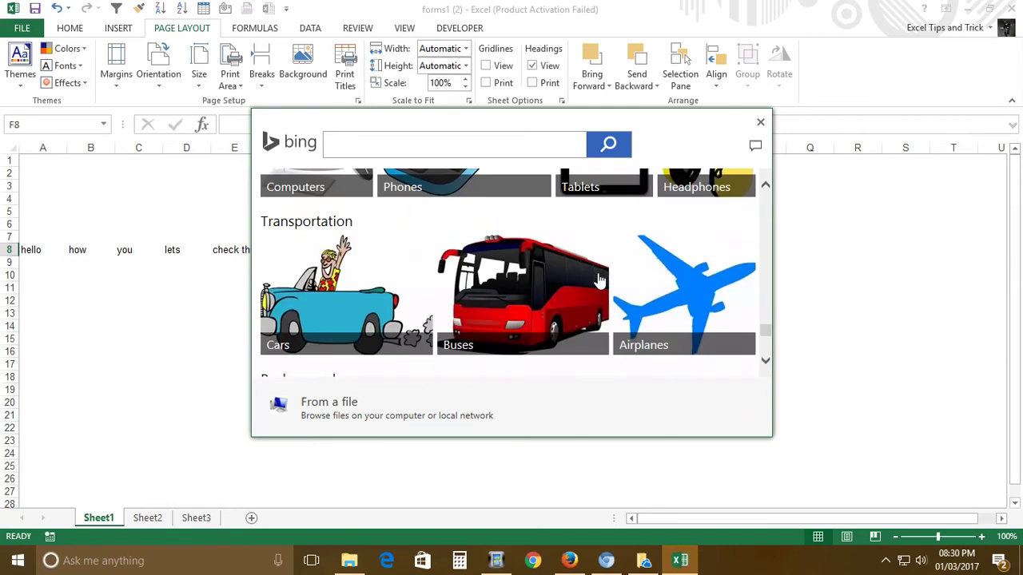
Set the blue airplane silhouette from Bing's Airplanes images as the tiled background.
{"action": "left_click", "coordinate": [679, 266]}
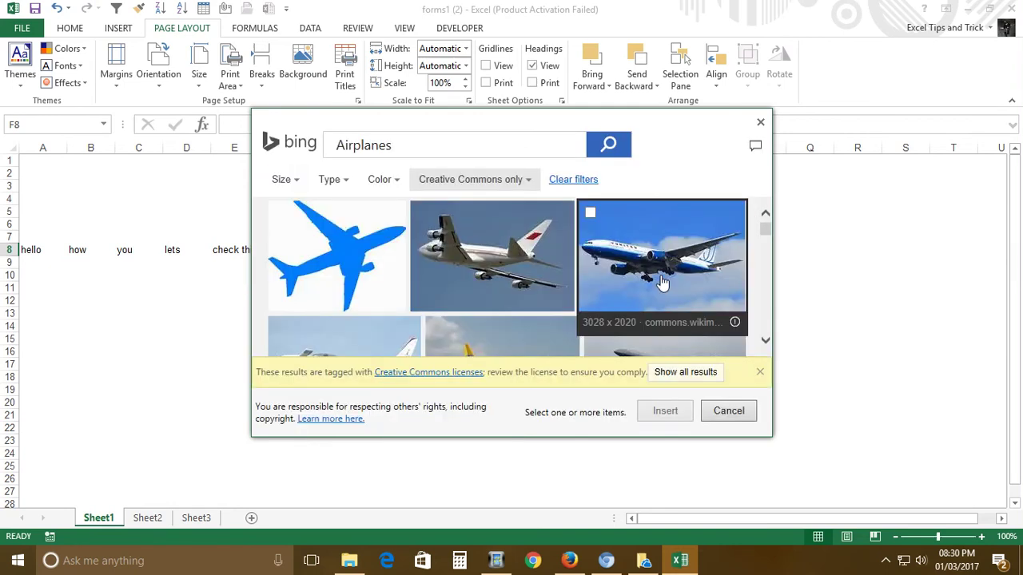
{"action": "left_click", "coordinate": [280, 213]}
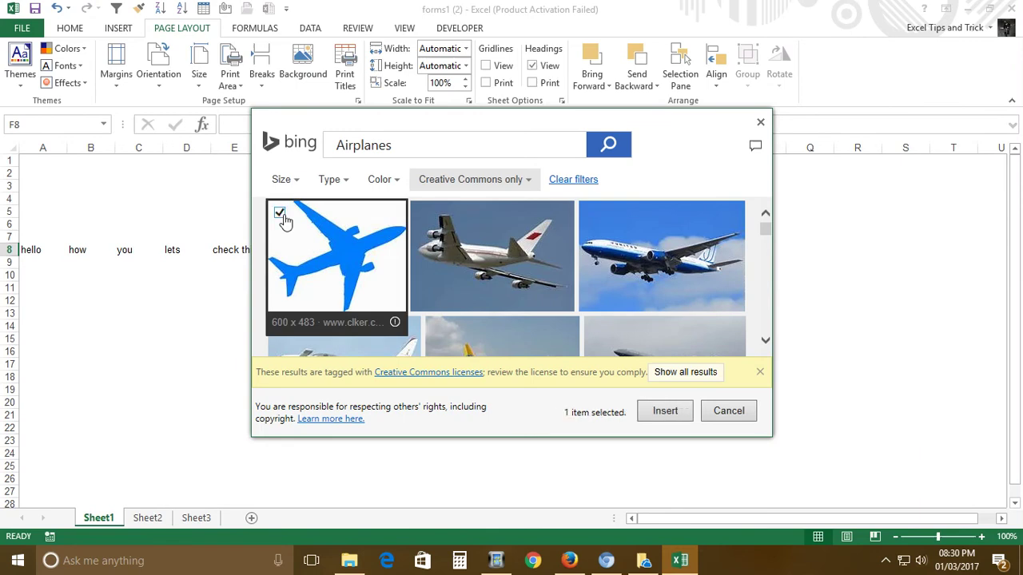
{"action": "left_click", "coordinate": [665, 410]}
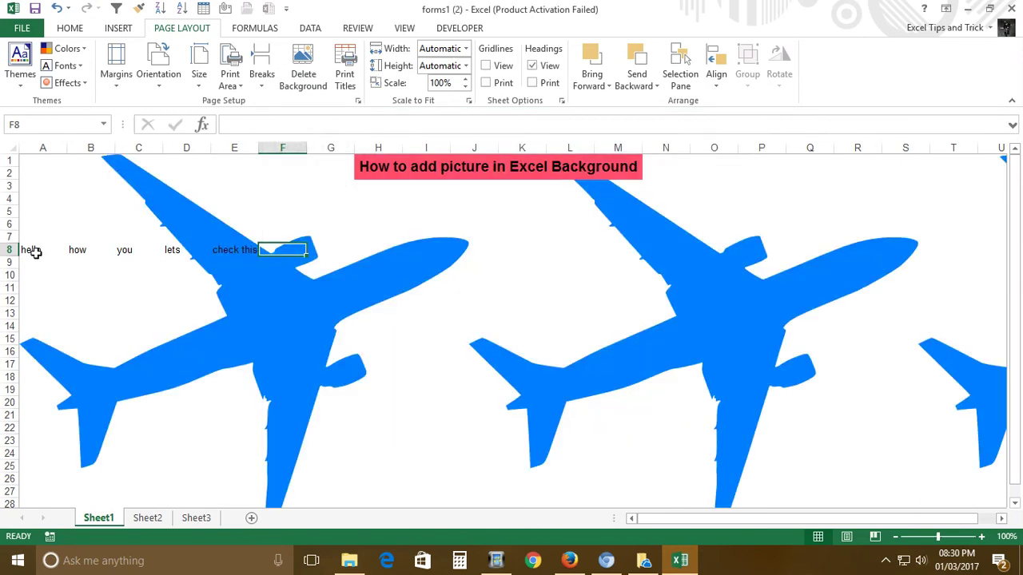
{"action": "left_click_drag", "start_coordinate": [33, 254], "coordinate": [324, 261]}
{"action": "left_click", "coordinate": [329, 302]}
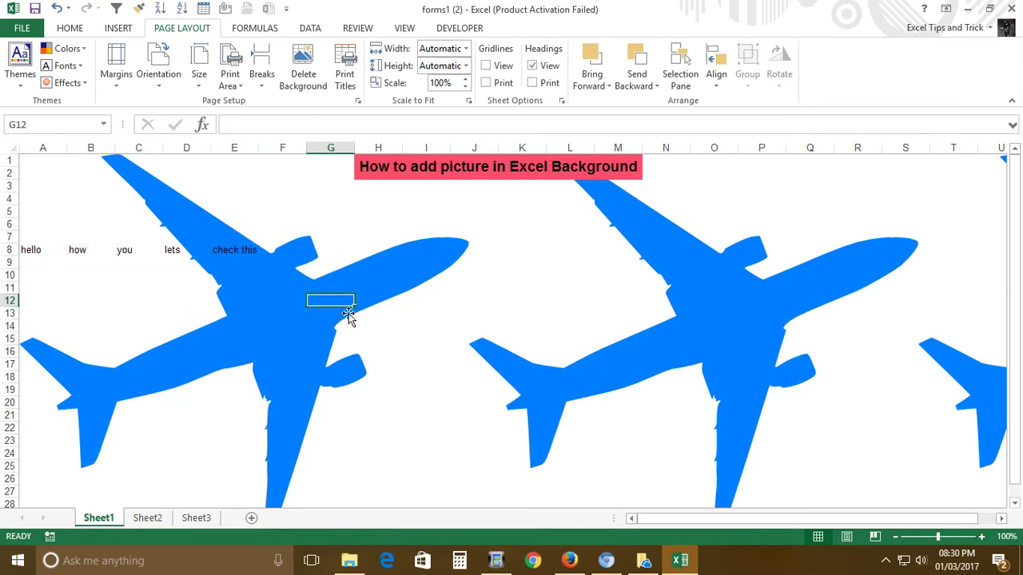
Enter =RANDBETWEEN(1,1000) in C12 and fill it down to C18.
{"action": "left_click", "coordinate": [143, 304]}
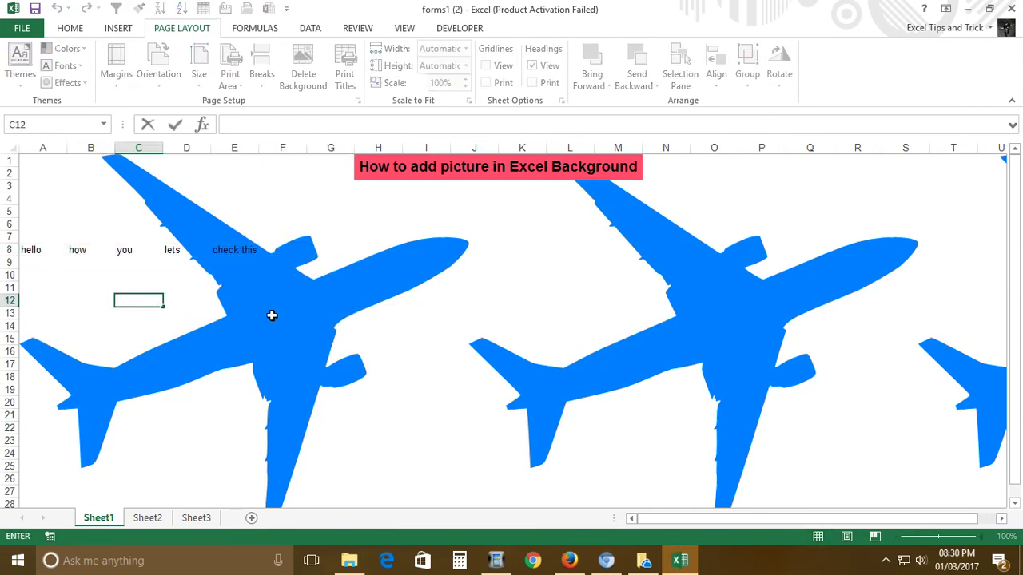
{"action": "key", "text": "Escape"}
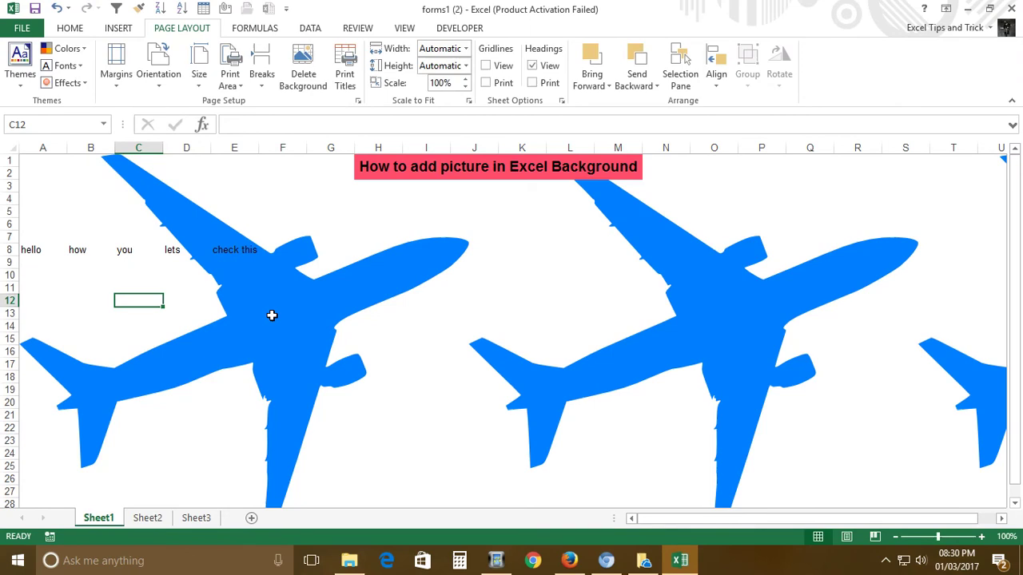
{"action": "type", "text": "=rand"}
{"action": "key", "text": "Down"}
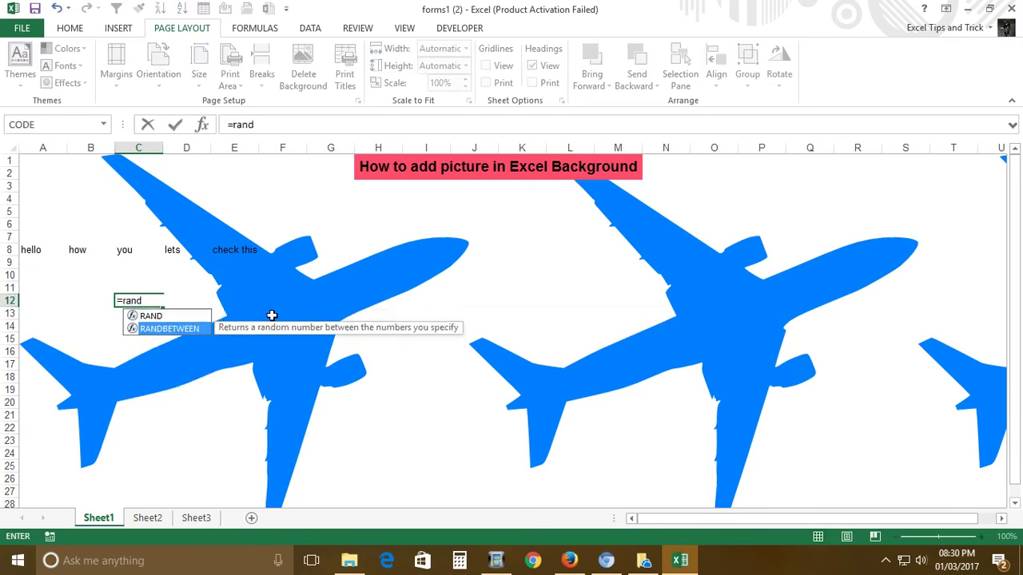
{"action": "key", "text": "Tab"}
{"action": "type", "text": "1,1000"}
{"action": "key", "text": "Return"}
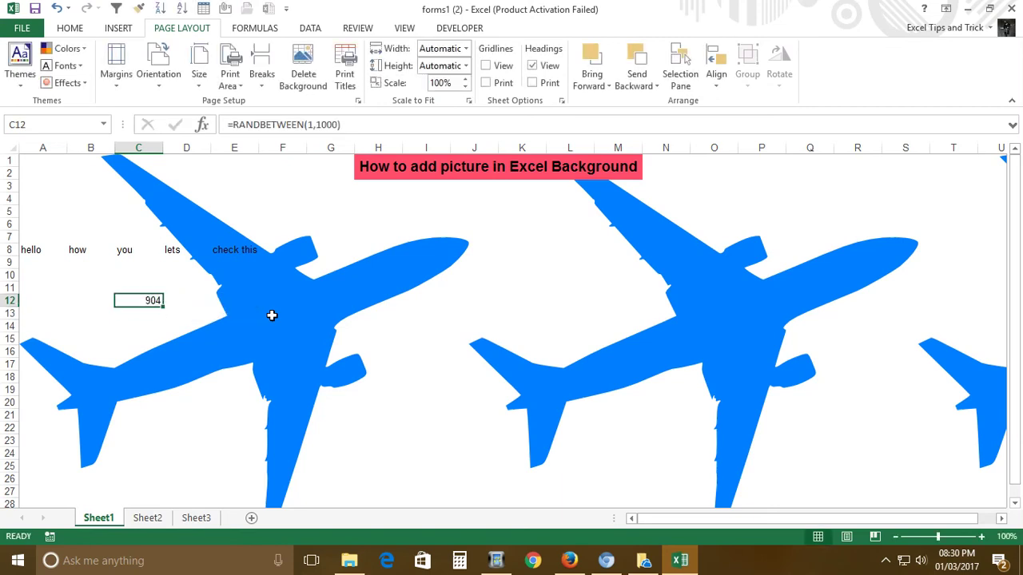
{"action": "key", "text": "shift+Right"}
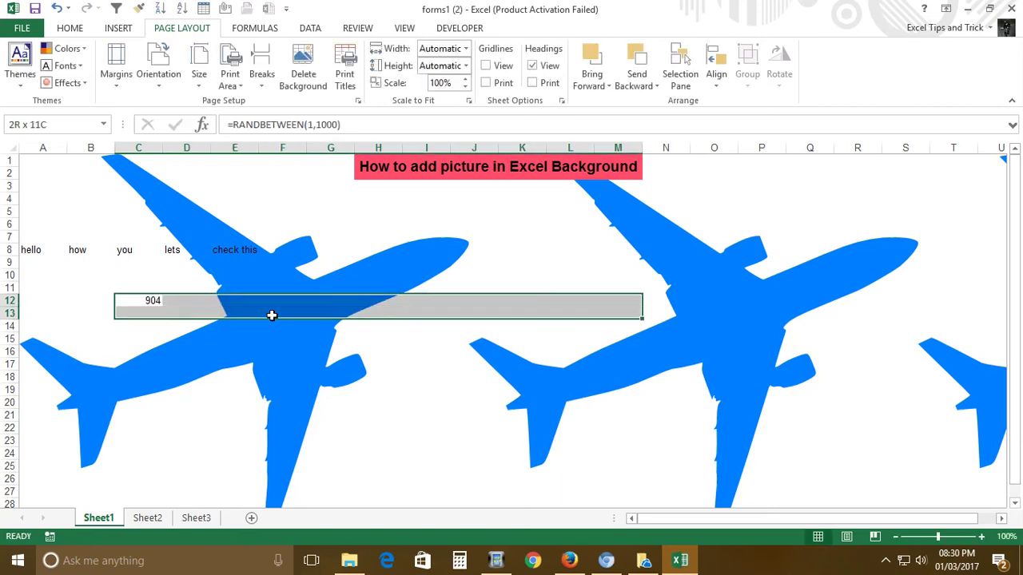
{"action": "left_click_drag", "start_coordinate": [272, 315], "coordinate": [618, 376]}
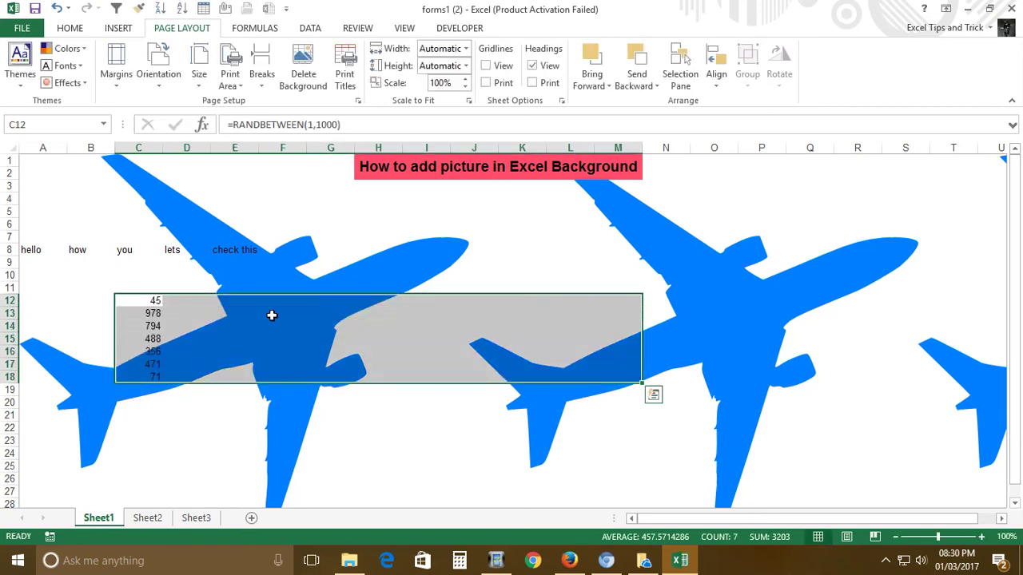
{"action": "left_click", "coordinate": [138, 300]}
{"action": "left_click", "coordinate": [90, 300]}
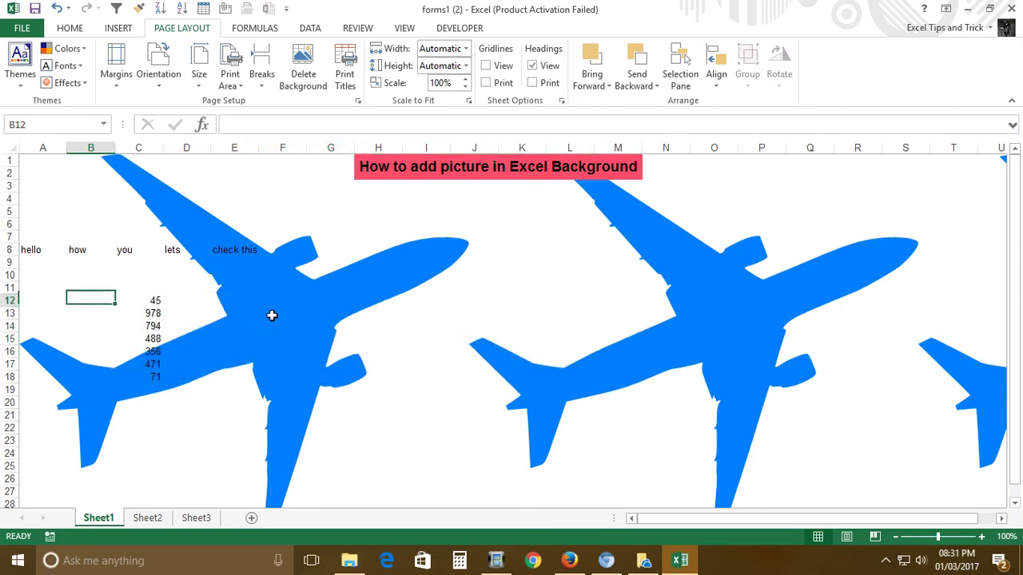
{"action": "left_click", "coordinate": [138, 300]}
Type the letters a to g down B12:B18.
{"action": "key", "text": "Left"}
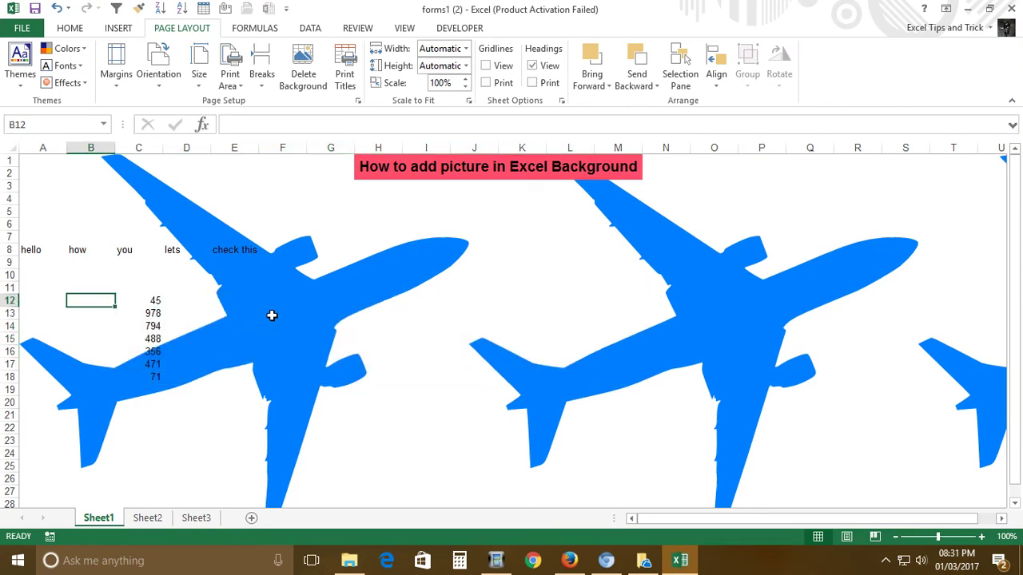
{"action": "type", "text": "a"}
{"action": "key", "text": "Return"}
{"action": "type", "text": "b"}
{"action": "key", "text": "Return"}
{"action": "type", "text": "c d"}
{"action": "key", "text": "Return"}
{"action": "type", "text": "e f g"}
Select and copy the B12:C18 letter-and-number table.
{"action": "key", "text": "Up"}
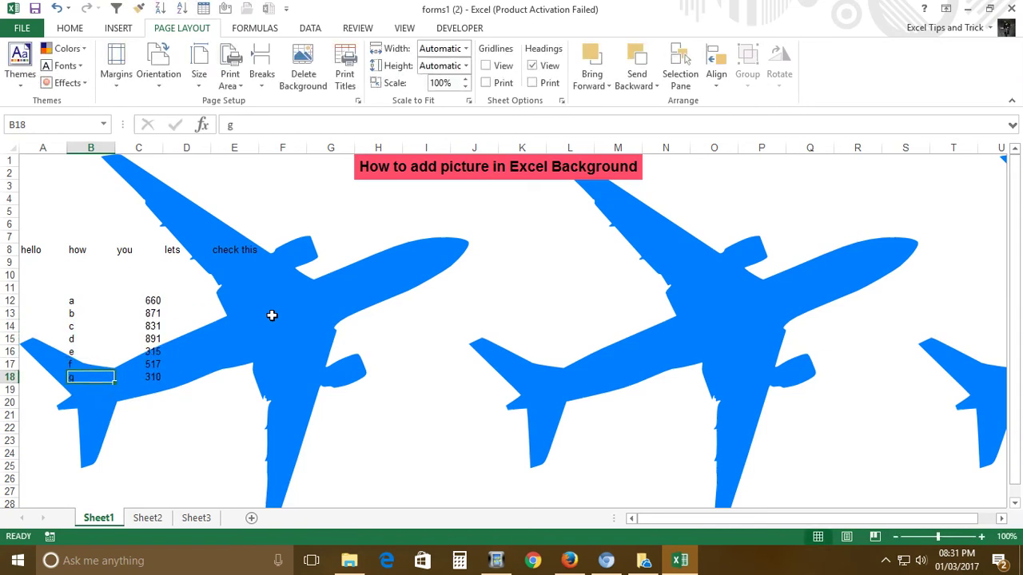
{"action": "key", "text": "ctrl+shift+Up"}
{"action": "key", "text": "shift+Right"}
{"action": "key", "text": "ctrl+c"}
{"action": "key", "text": "ctrl+alt+v"}
{"action": "key", "text": "Escape"}
{"action": "key", "text": "Escape"}
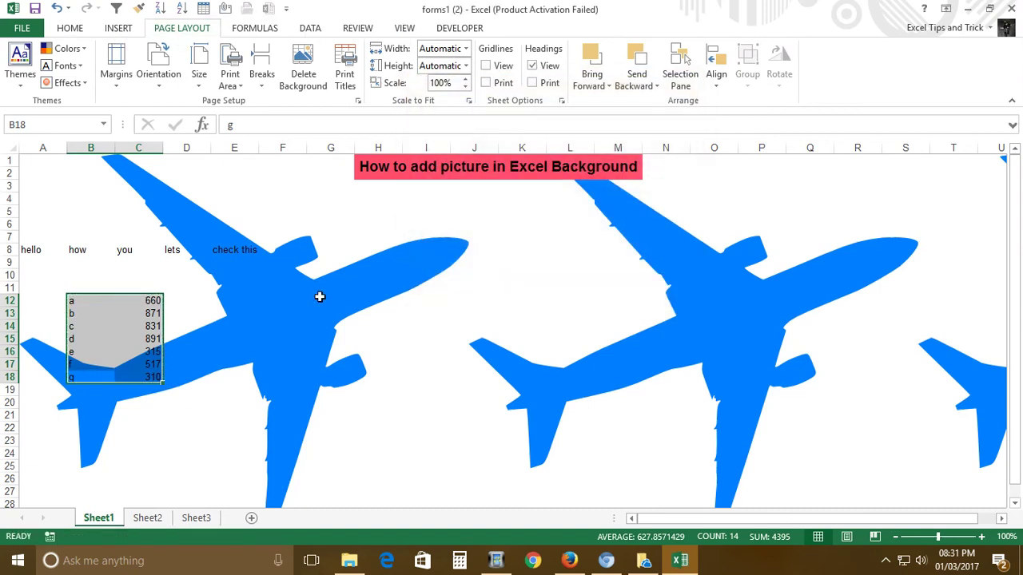
Insert a column chart of the table with Alt+F1 and move it lower and left.
{"action": "key", "text": "alt+F1"}
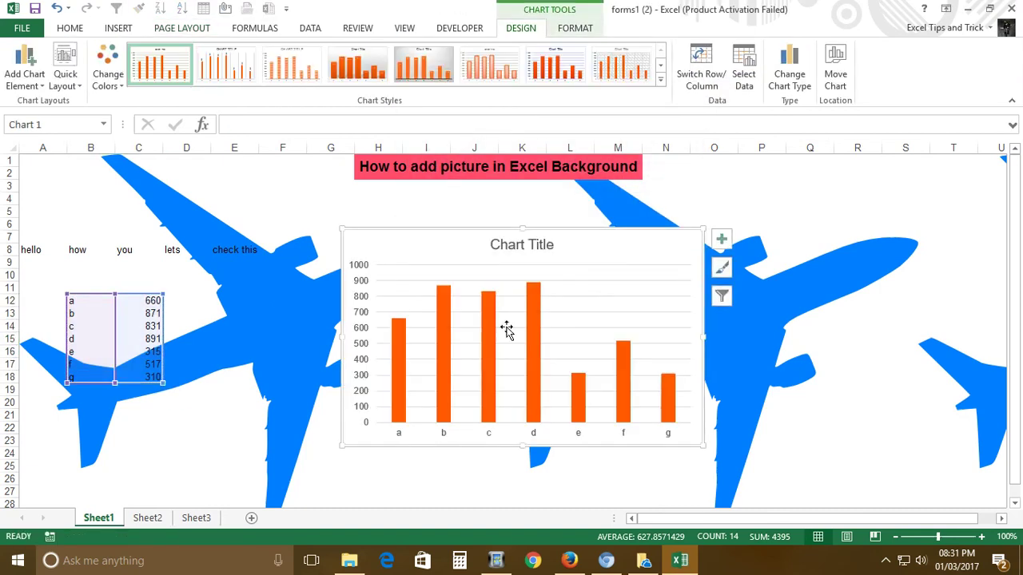
{"action": "left_click_drag", "start_coordinate": [343, 233], "coordinate": [400, 300]}
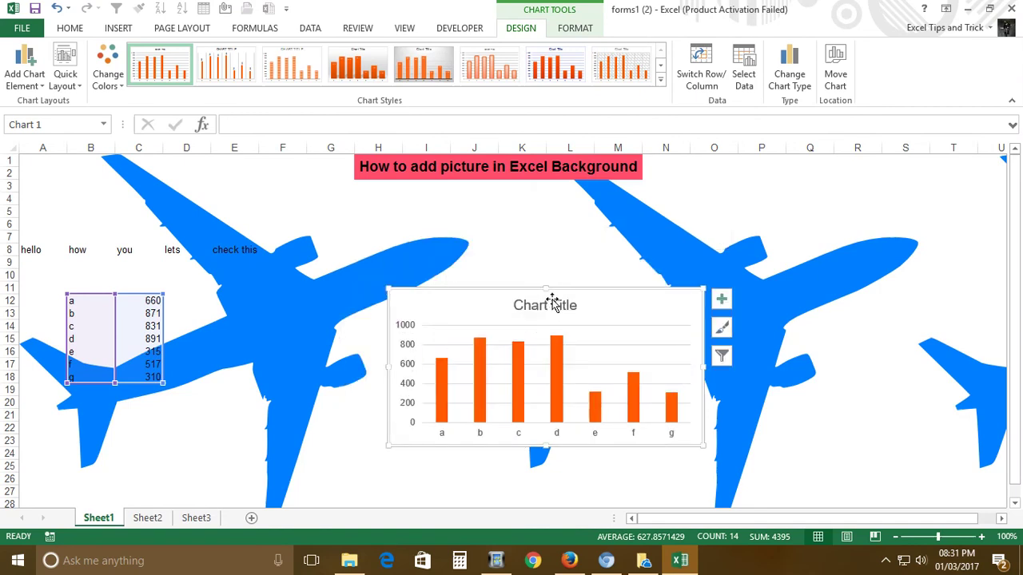
{"action": "double_click", "coordinate": [505, 310]}
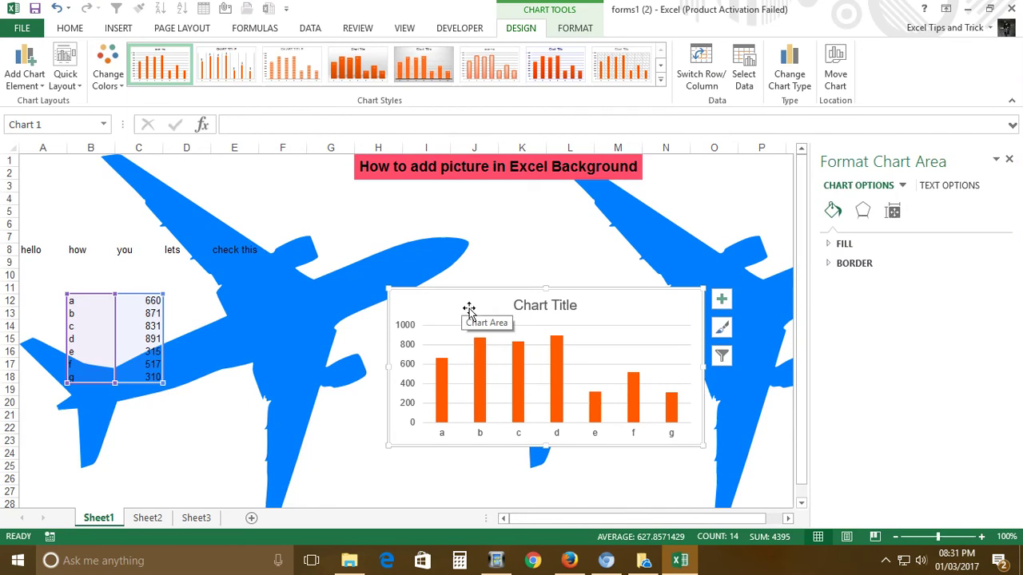
{"action": "left_click_drag", "start_coordinate": [469, 310], "coordinate": [457, 337]}
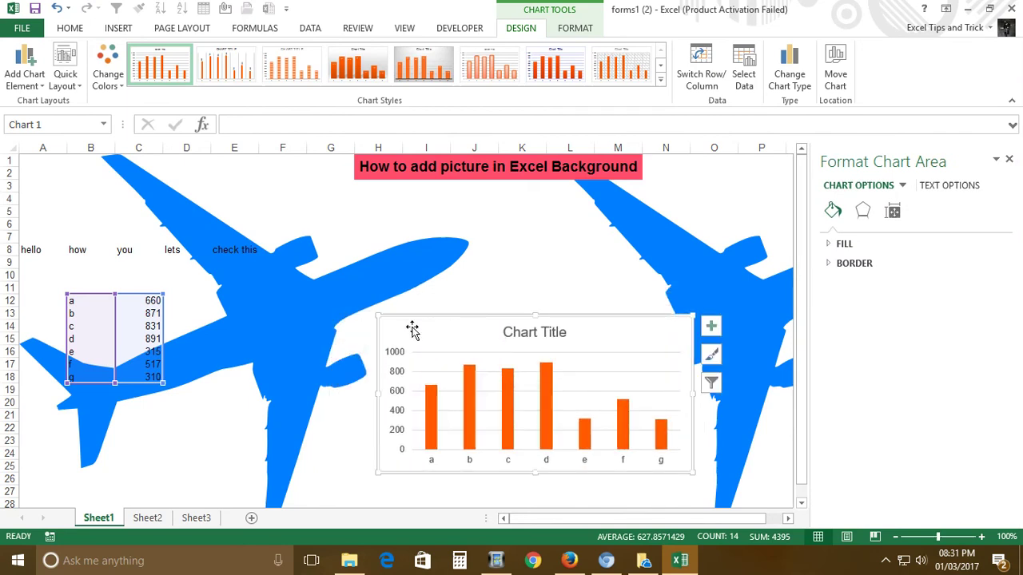
{"action": "left_click_drag", "start_coordinate": [448, 323], "coordinate": [415, 320]}
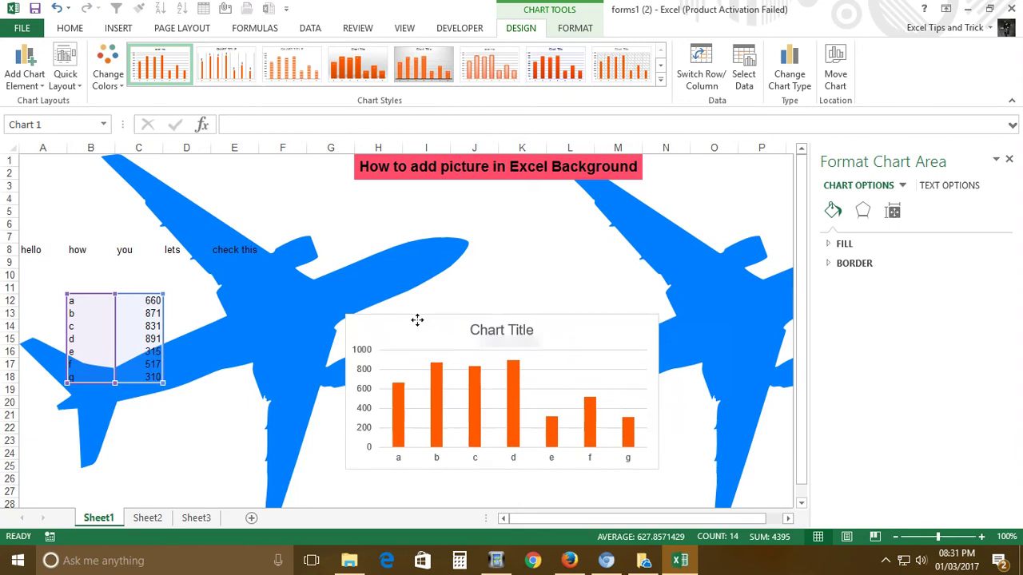
{"action": "left_click", "coordinate": [402, 28]}
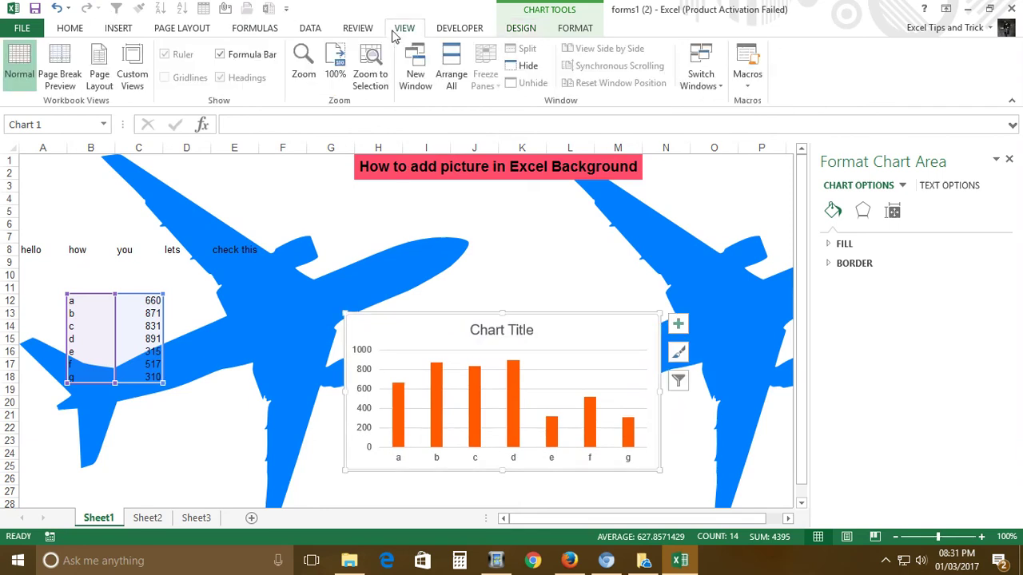
Briefly show gridlines, nudge the chart slightly lower, then hide gridlines again.
{"action": "left_click", "coordinate": [313, 237]}
{"action": "left_click", "coordinate": [165, 78]}
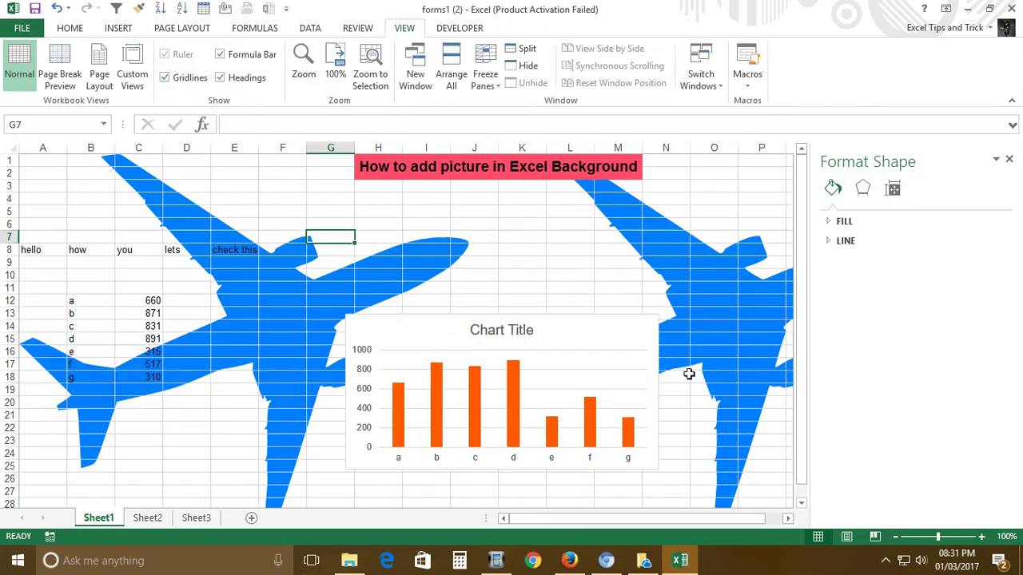
{"action": "mouse_move", "coordinate": [559, 330]}
{"action": "left_mouse_down"}
{"action": "mouse_move", "coordinate": [554, 356]}
{"action": "mouse_move", "coordinate": [564, 341]}
{"action": "left_mouse_up"}
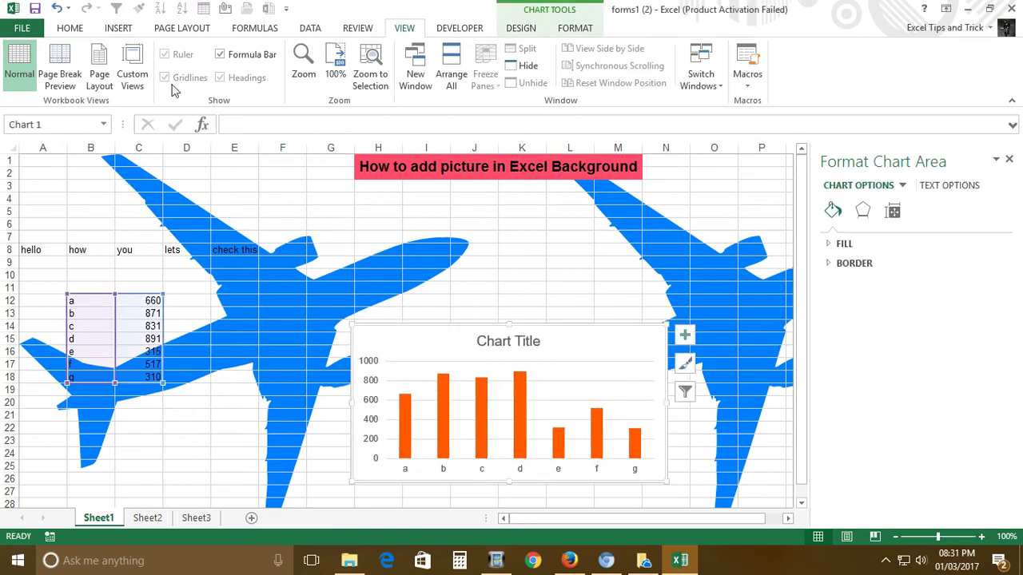
{"action": "left_click", "coordinate": [559, 249]}
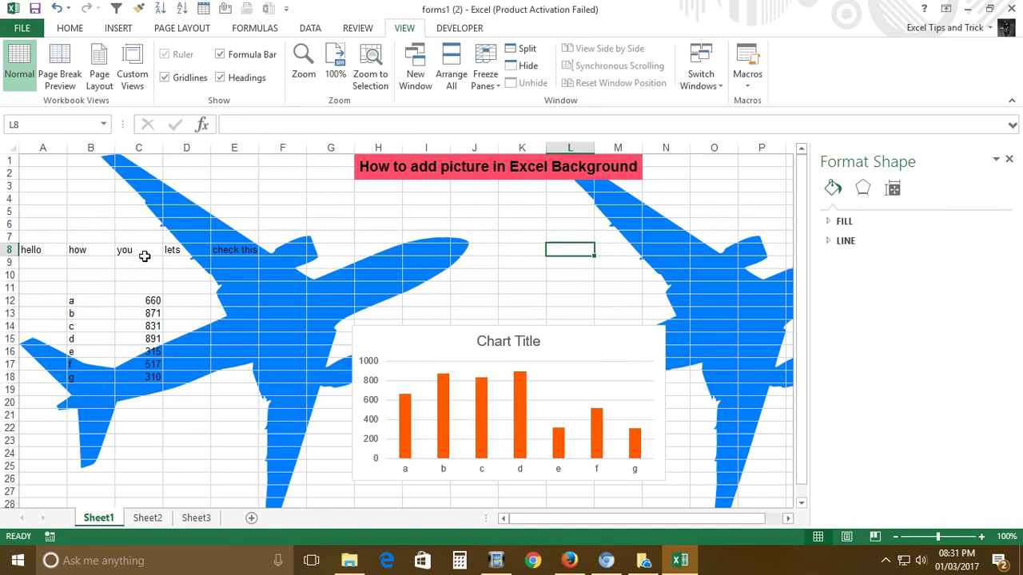
{"action": "left_click", "coordinate": [163, 77]}
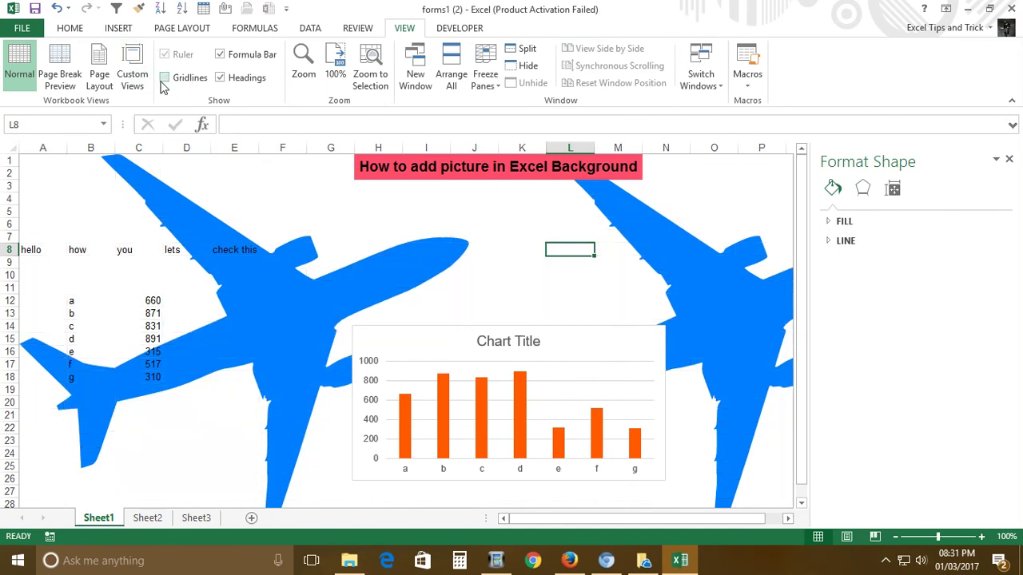
{"action": "left_click", "coordinate": [560, 340]}
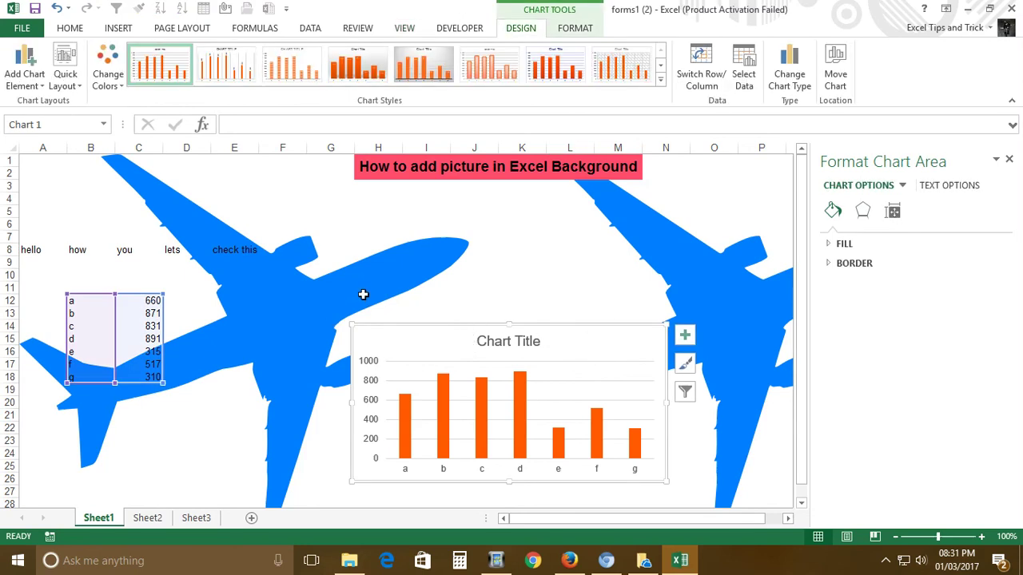
Shrink the chart from its top-left corner and make it taller by dragging its top edge.
{"action": "left_click", "coordinate": [1008, 159]}
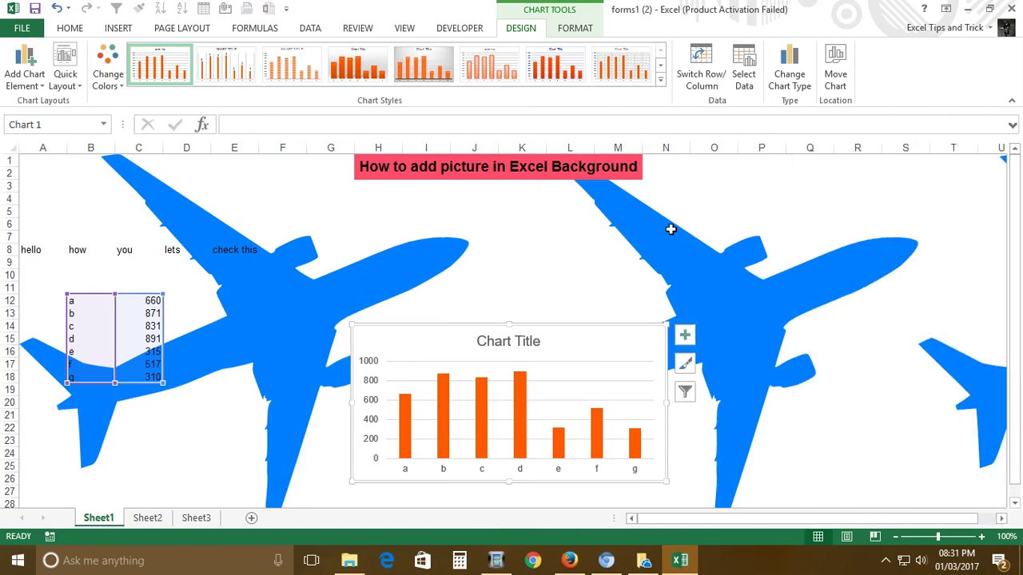
{"action": "scroll", "coordinate": [675, 227], "scroll_direction": "down", "scroll_amount": 4}
{"action": "scroll", "coordinate": [675, 227], "scroll_direction": "down", "scroll_amount": 6}
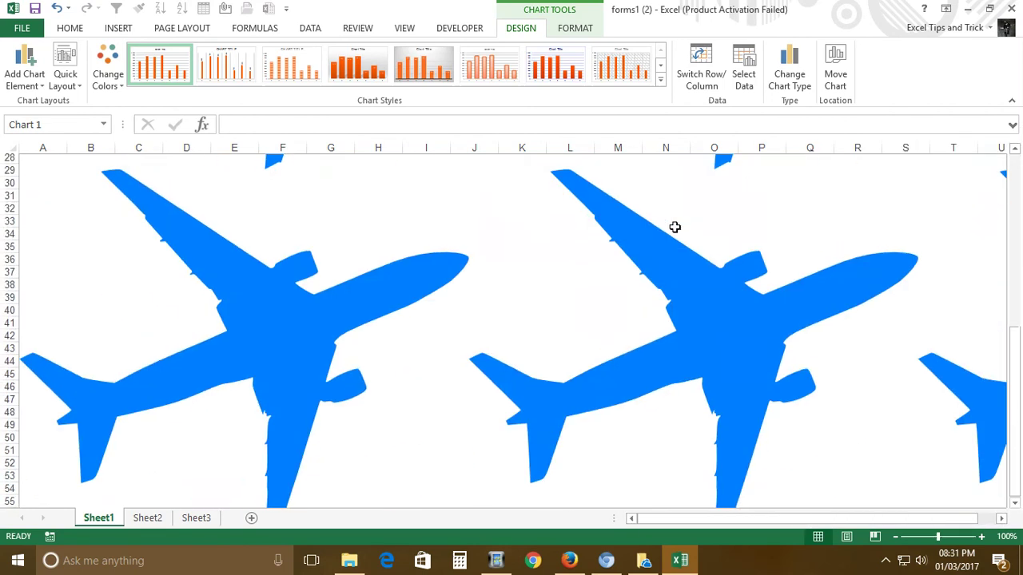
{"action": "scroll", "coordinate": [675, 227], "scroll_direction": "down", "scroll_amount": 5}
{"action": "scroll", "coordinate": [675, 227], "scroll_direction": "up", "scroll_amount": 12}
{"action": "scroll", "coordinate": [673, 221], "scroll_direction": "up", "scroll_amount": 2}
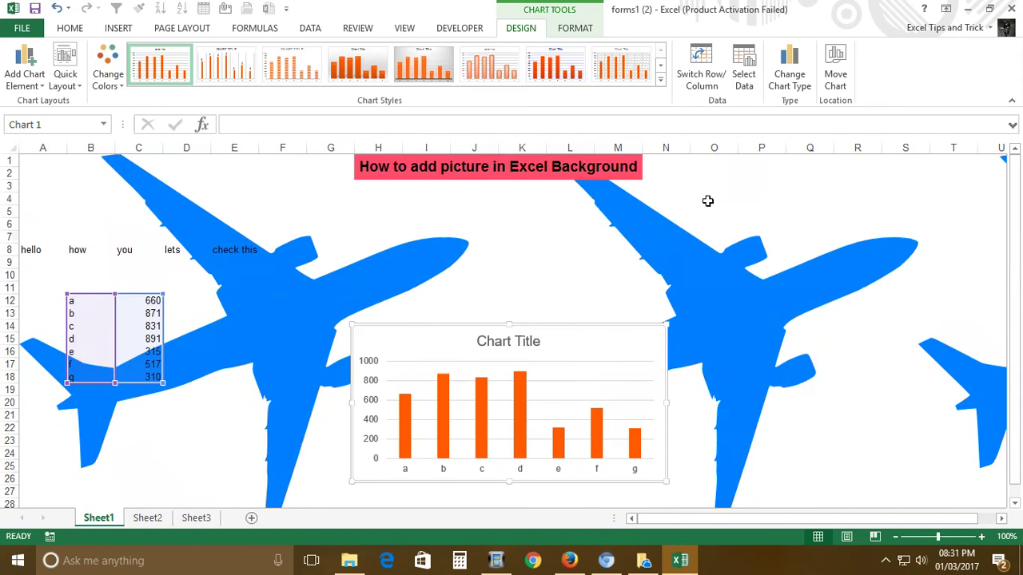
{"action": "double_click", "coordinate": [501, 334]}
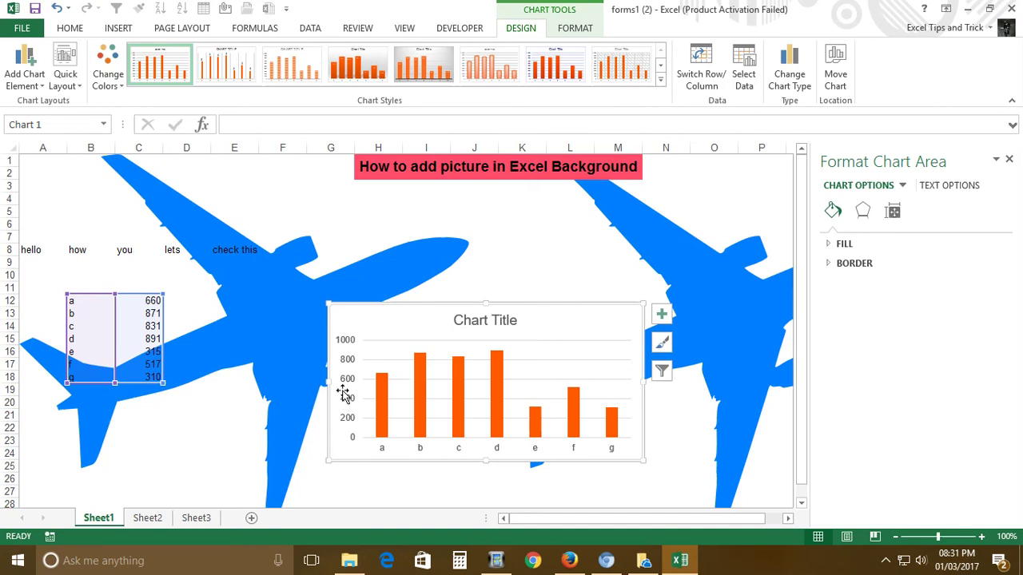
{"action": "mouse_move", "coordinate": [334, 310]}
{"action": "left_mouse_down"}
{"action": "mouse_move", "coordinate": [360, 317]}
{"action": "mouse_move", "coordinate": [372, 346]}
{"action": "left_mouse_up"}
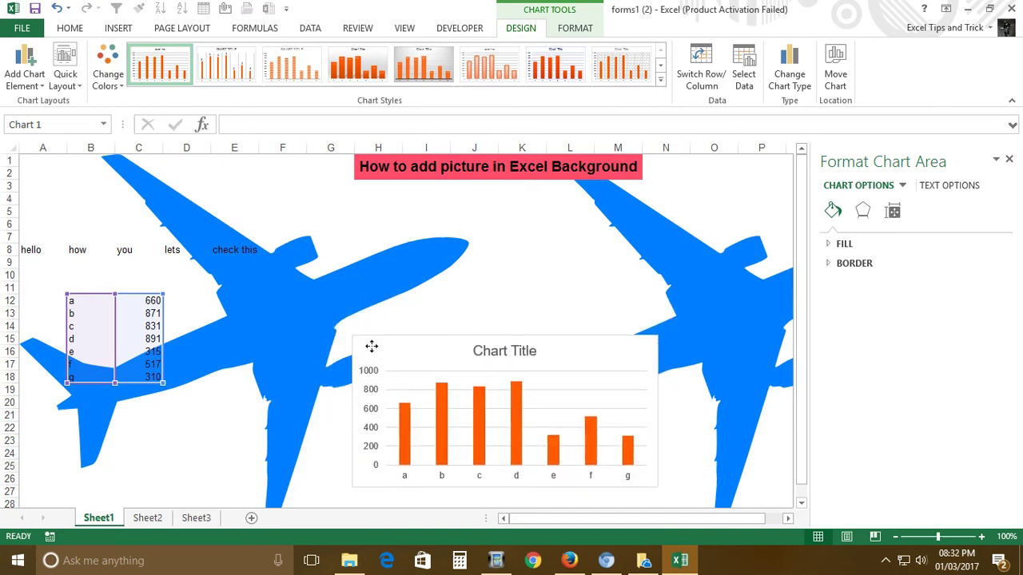
{"action": "left_click", "coordinate": [1008, 159]}
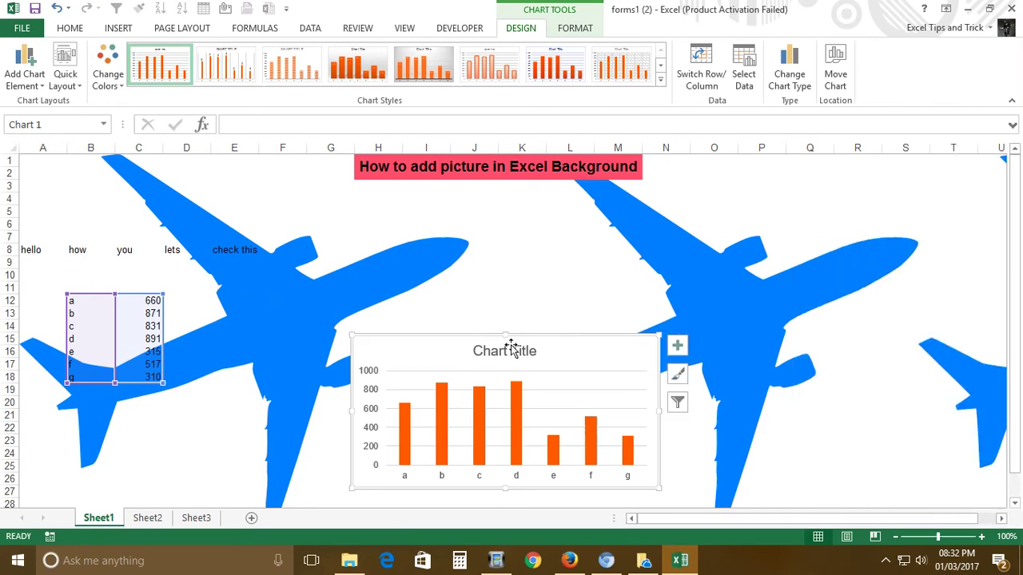
{"action": "mouse_move", "coordinate": [511, 335]}
{"action": "left_mouse_down"}
{"action": "mouse_move", "coordinate": [510, 321]}
{"action": "mouse_move", "coordinate": [512, 349]}
{"action": "left_mouse_up"}
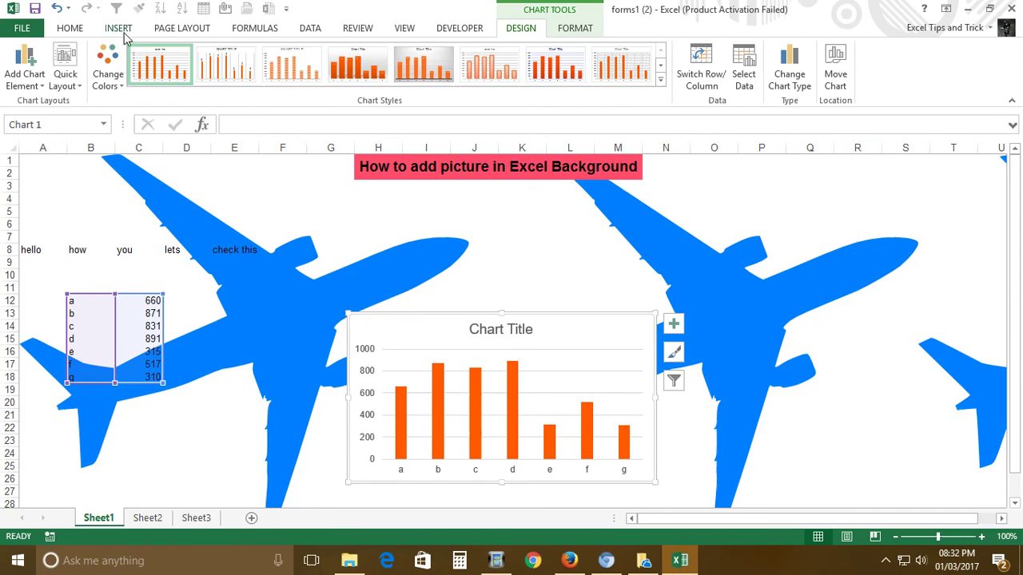
Delete the airplane background, move the chart up and left, and switch to Easy Video Maker.
{"action": "left_click", "coordinate": [181, 30]}
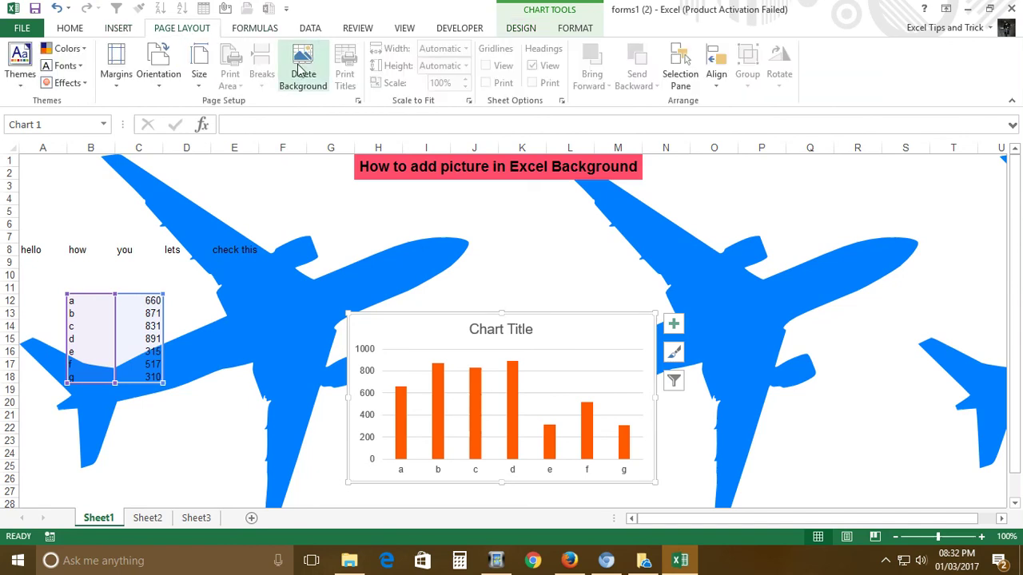
{"action": "left_click", "coordinate": [303, 65]}
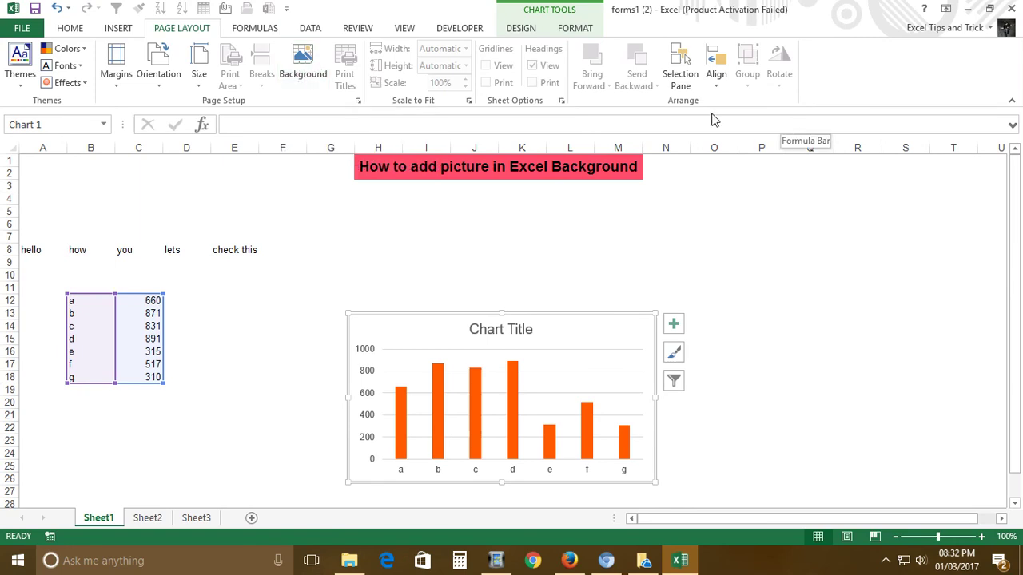
{"action": "left_click", "coordinate": [502, 329]}
{"action": "double_click", "coordinate": [565, 324]}
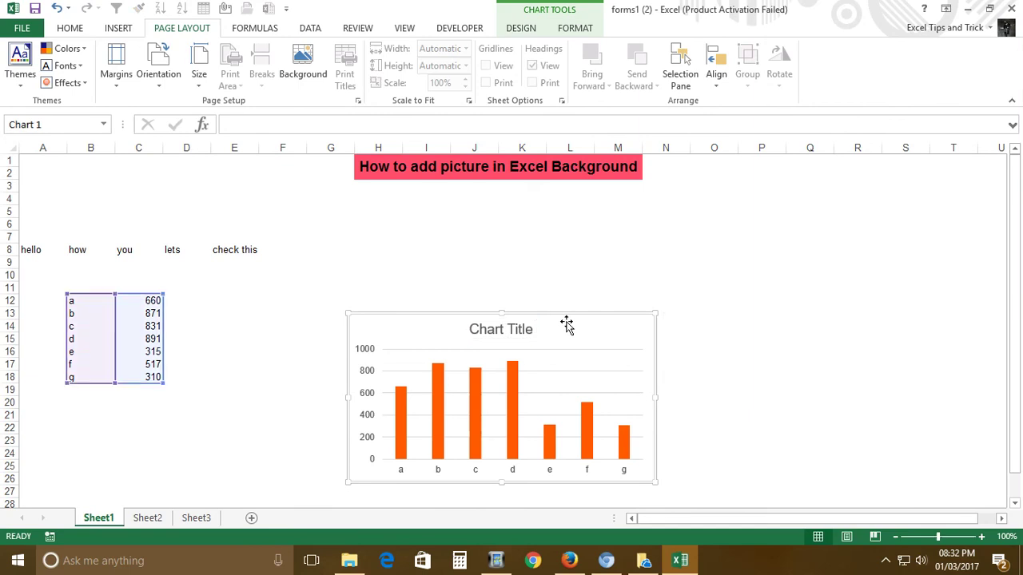
{"action": "left_click_drag", "start_coordinate": [408, 323], "coordinate": [366, 267]}
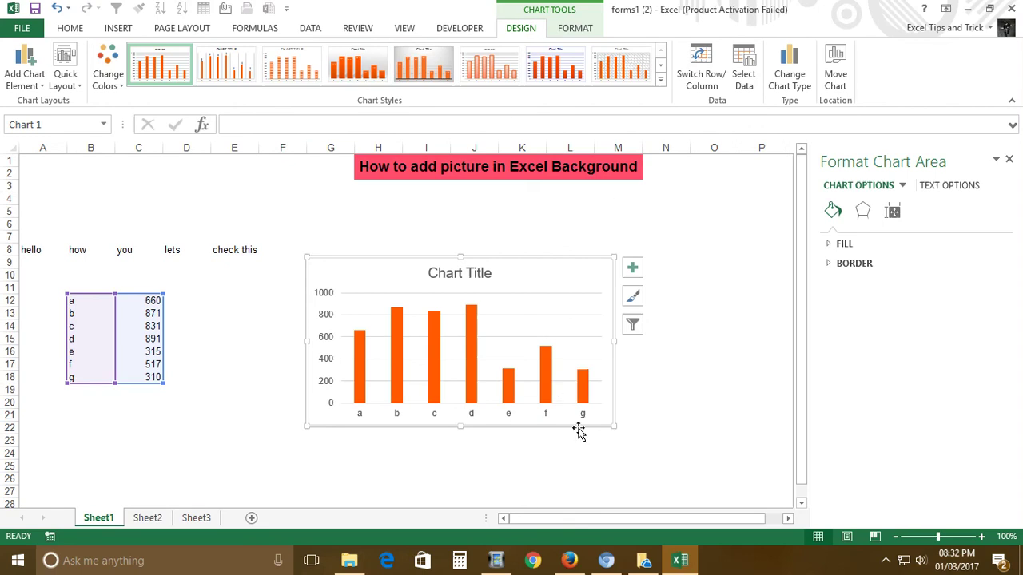
{"action": "left_click", "coordinate": [498, 562]}
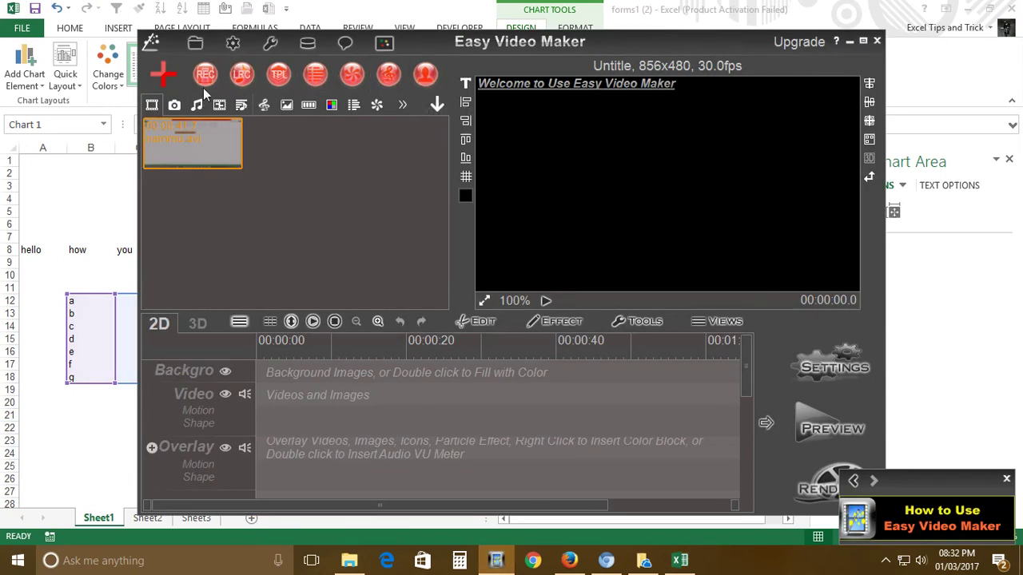